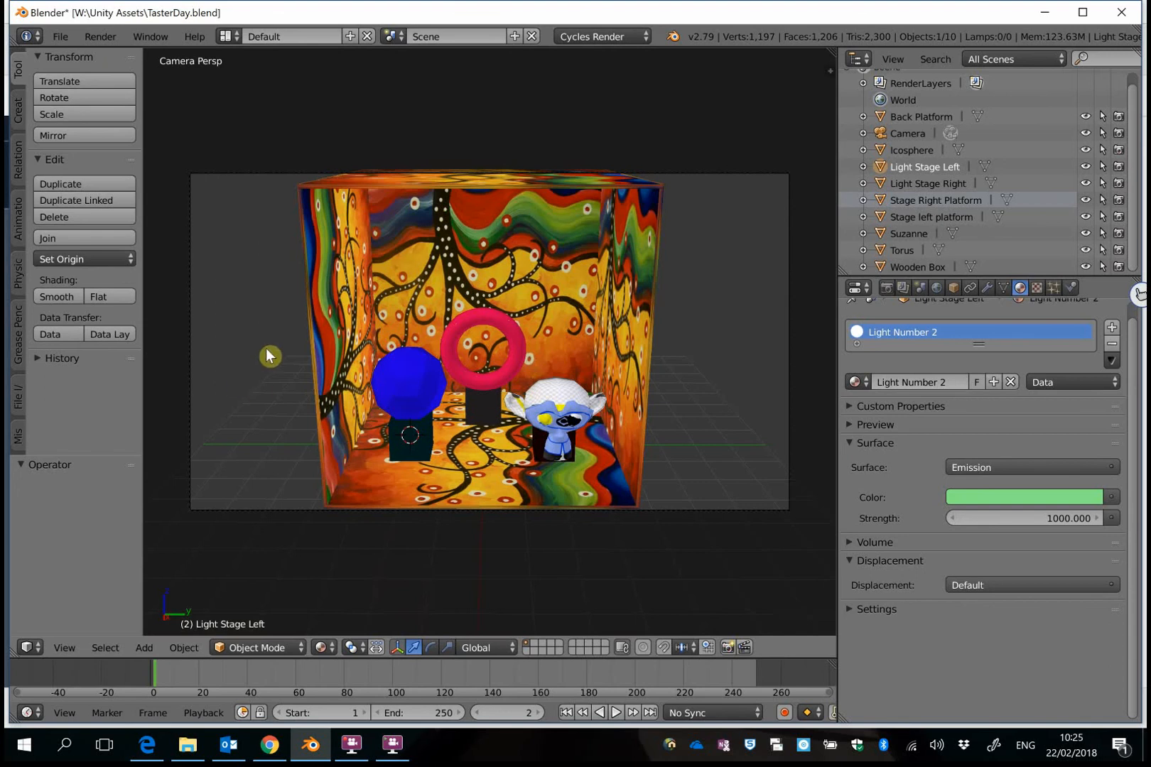
Add a cylinder mesh and place it in front of the torus, between the blue icosphere and the monkey head.
click(18, 110)
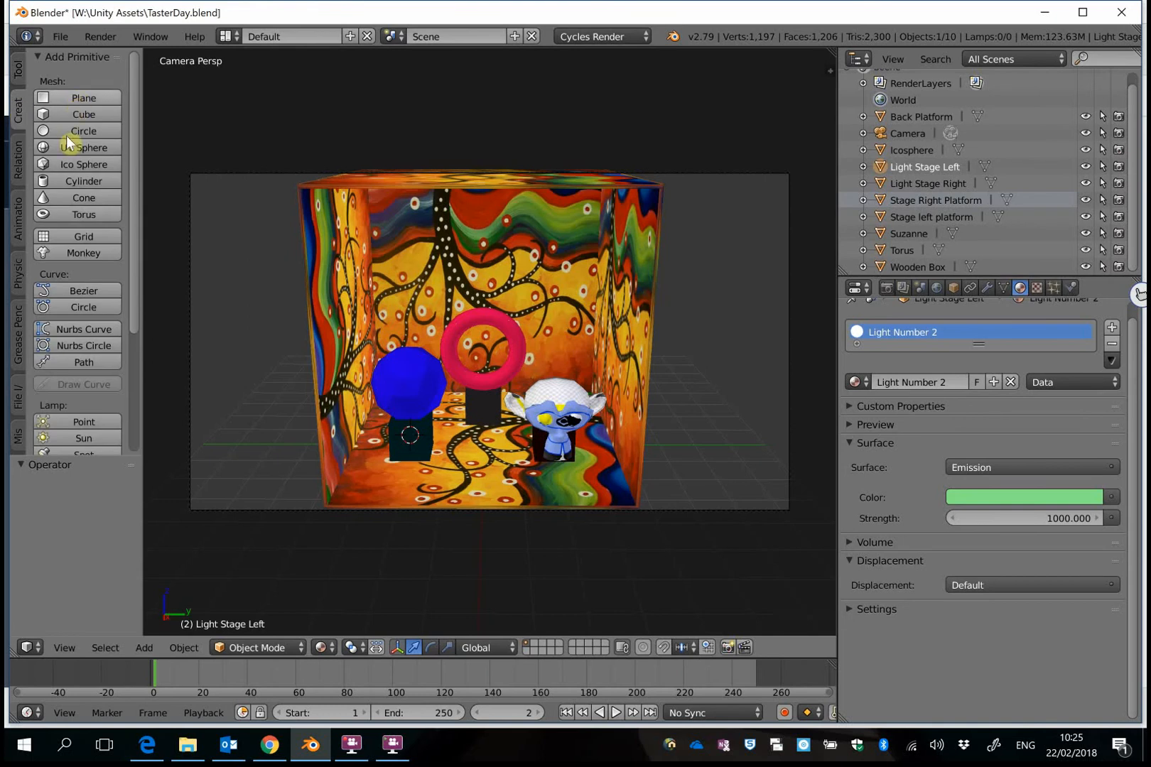
click(75, 183)
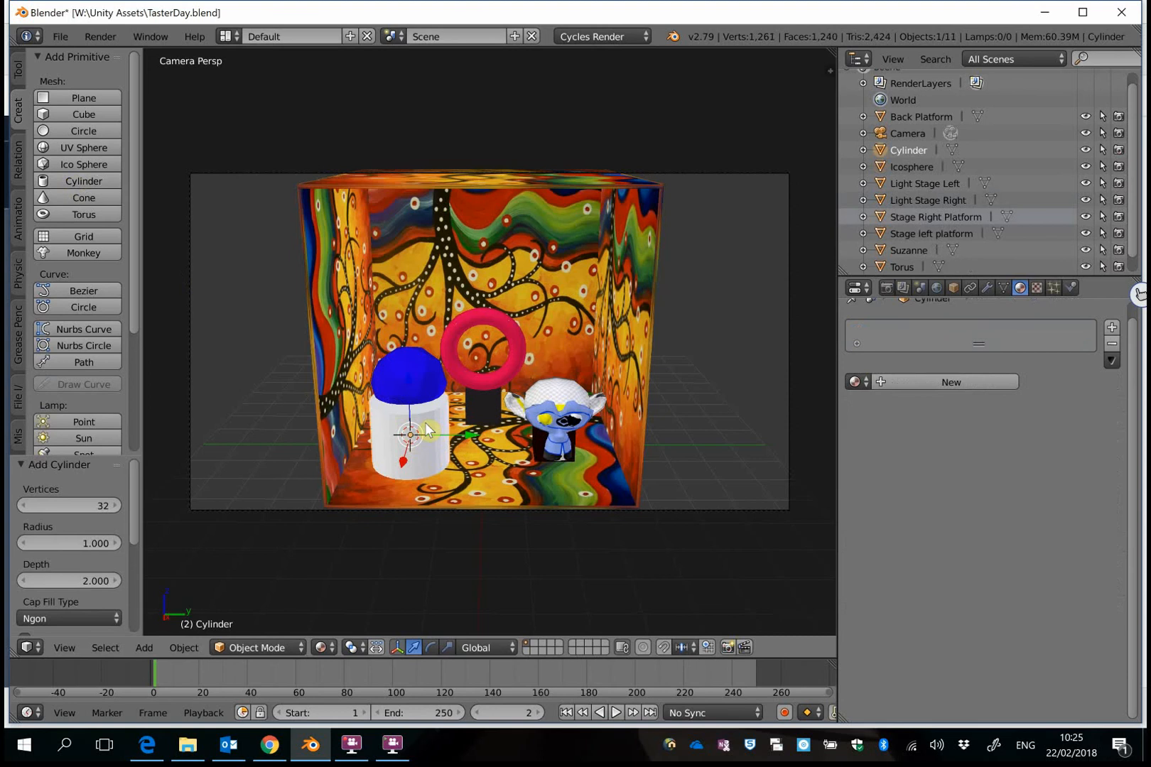
drag(468, 434, 505, 437)
drag(440, 463, 544, 437)
drag(476, 390, 474, 355)
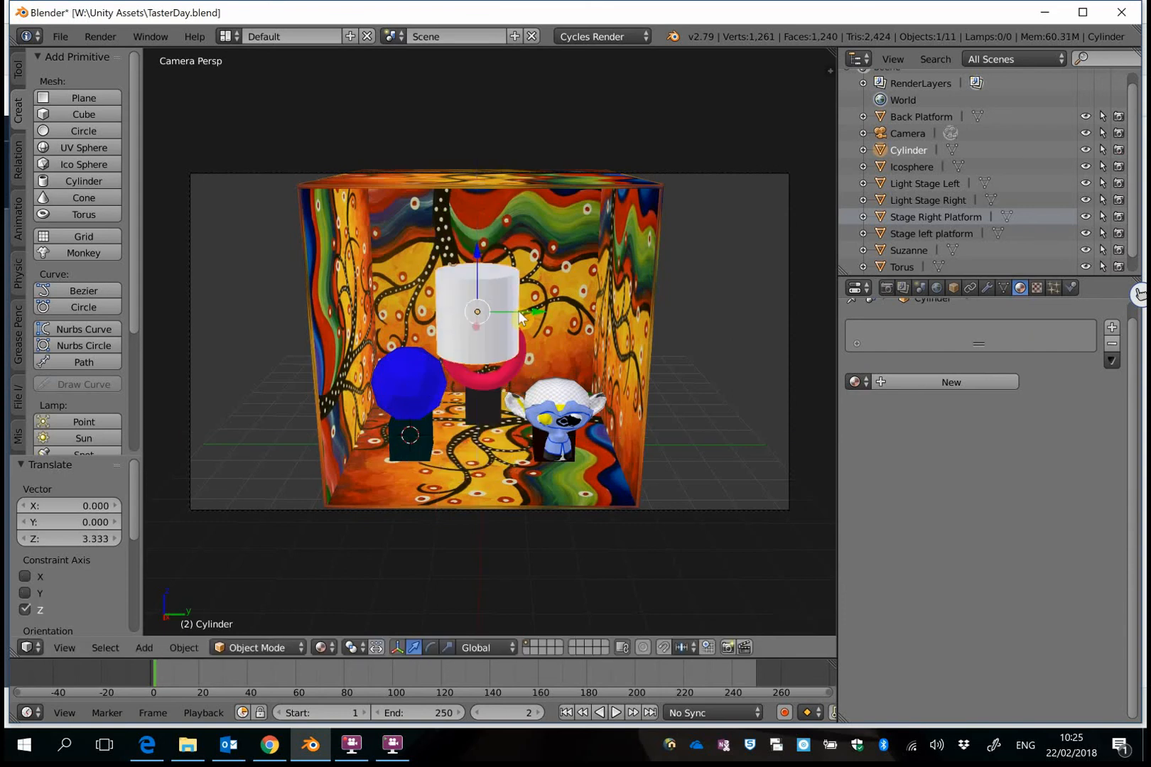
drag(520, 318, 527, 319)
drag(480, 257, 497, 353)
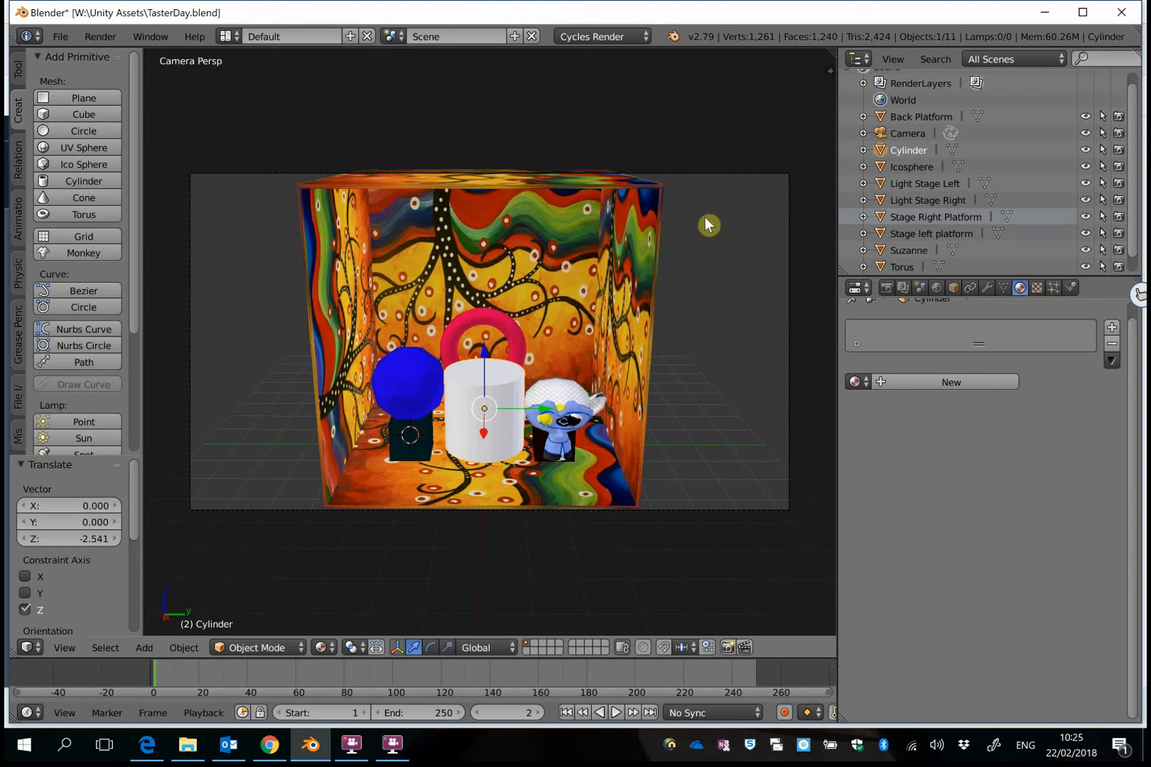
Scale the cylinder by about 0.936 and tilt it about -838° around the global X axis.
key(s)
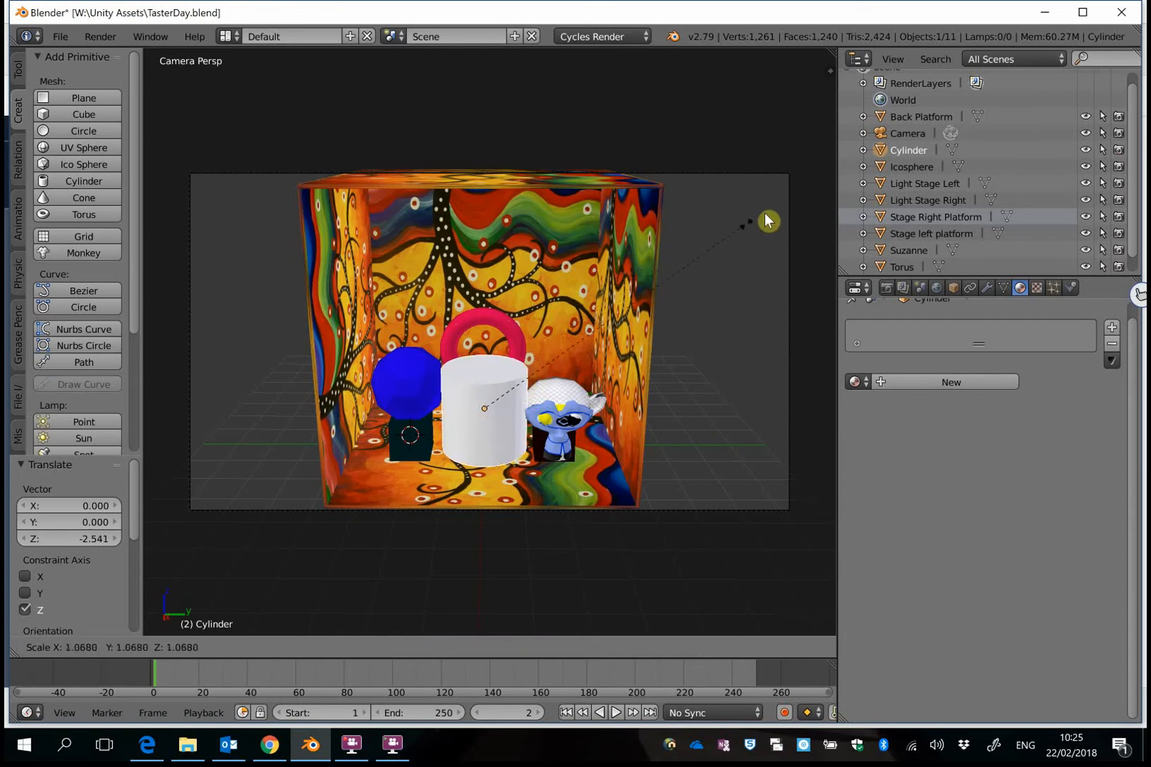
click(731, 258)
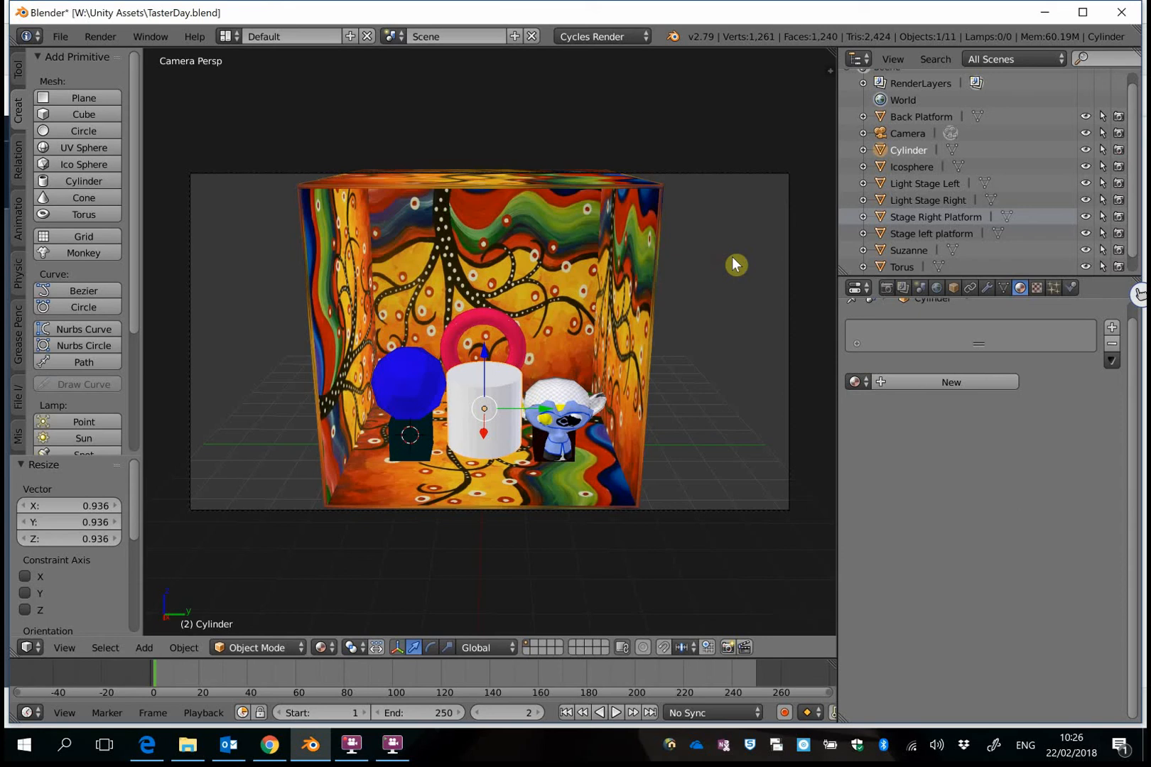
key(r)
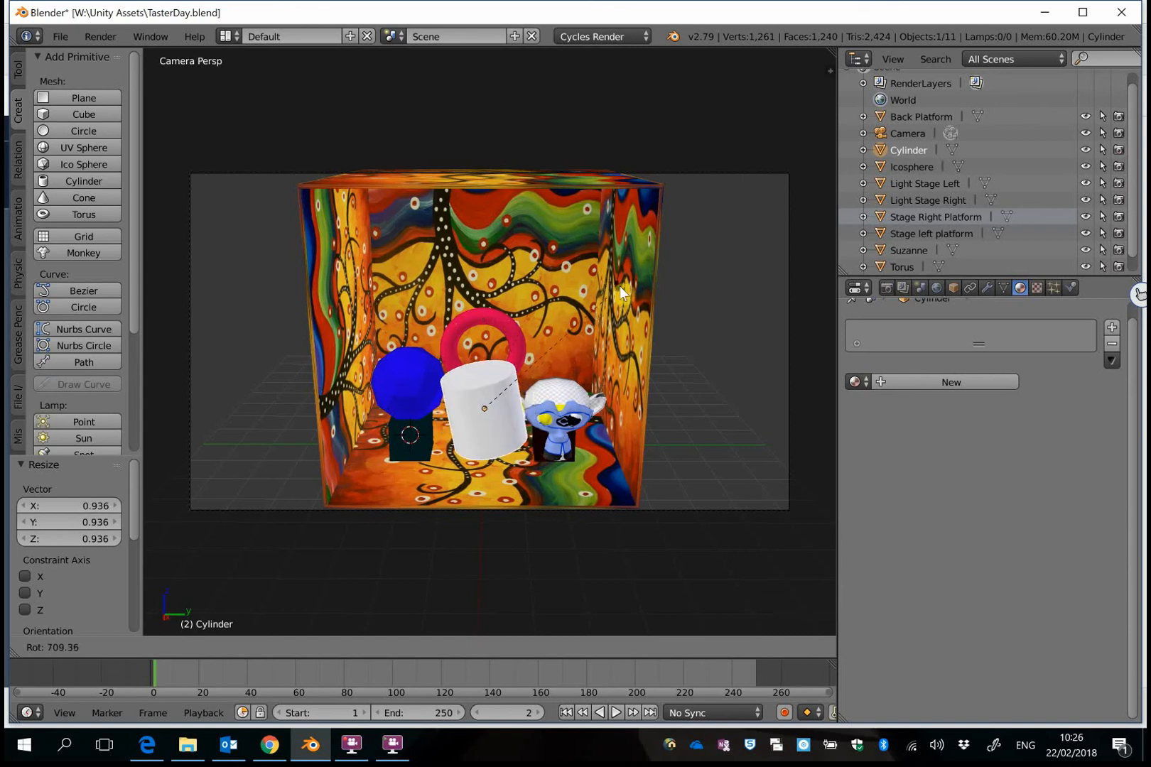
key(x)
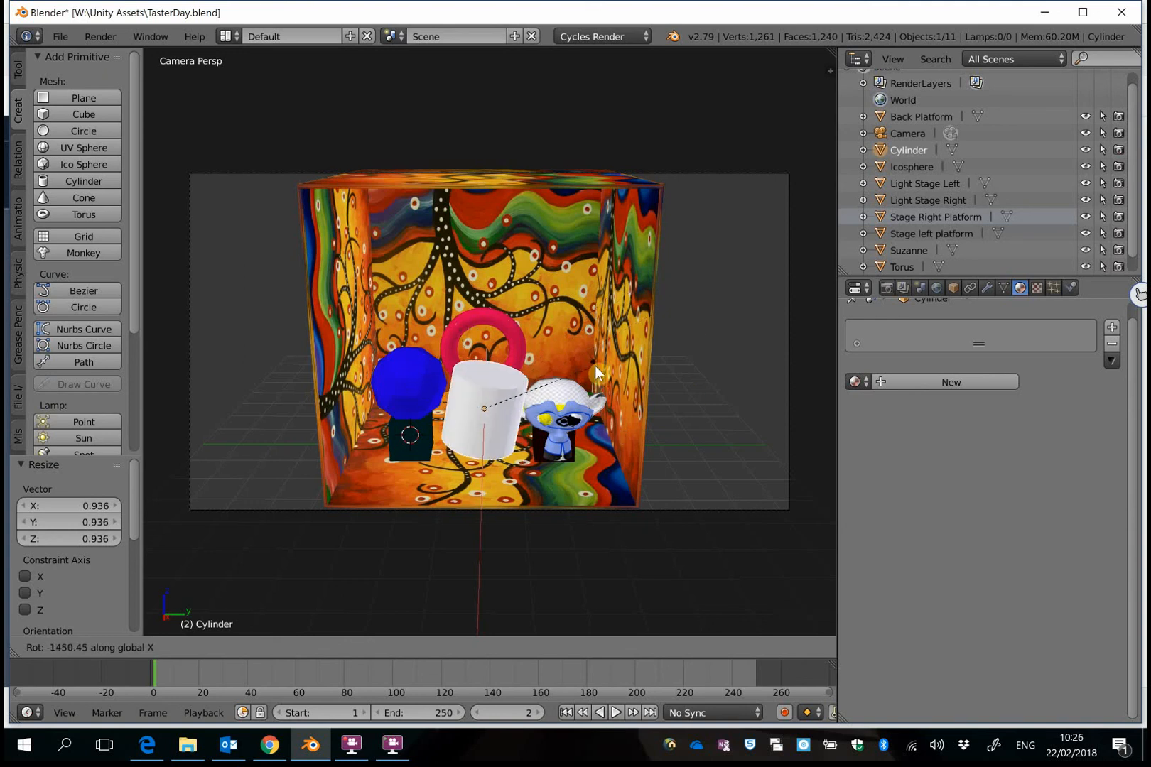
key(y)
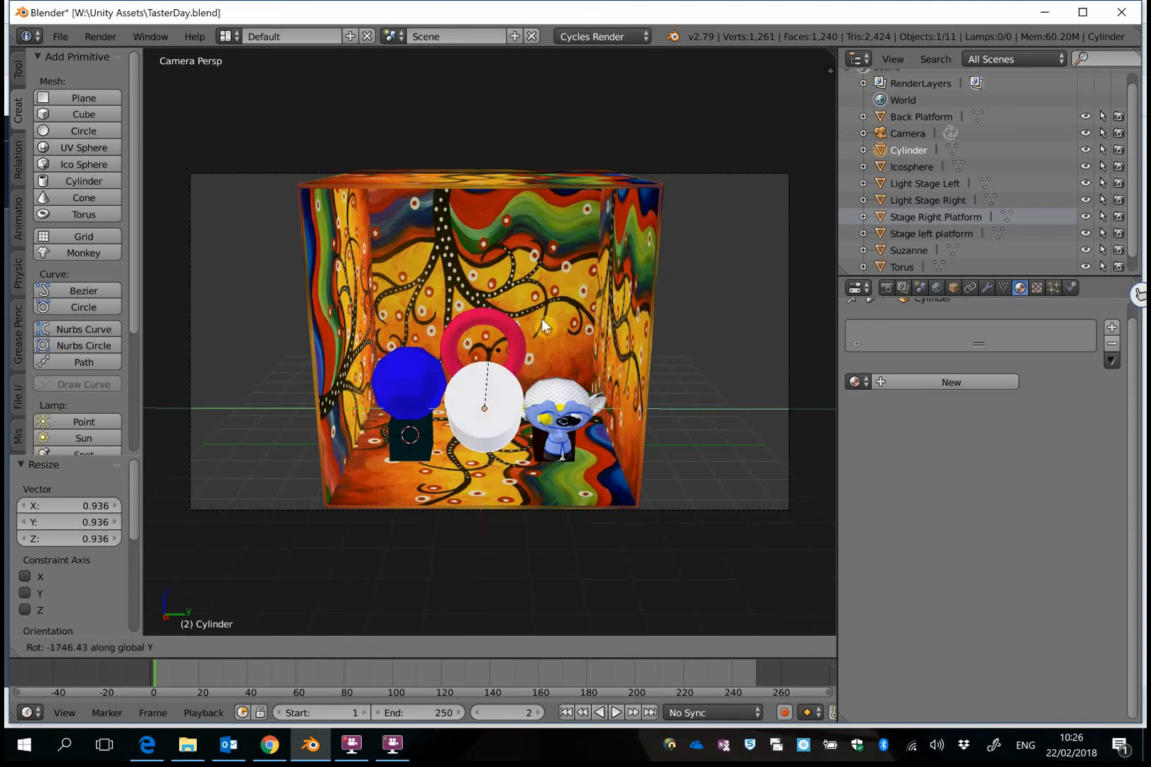
key(z)
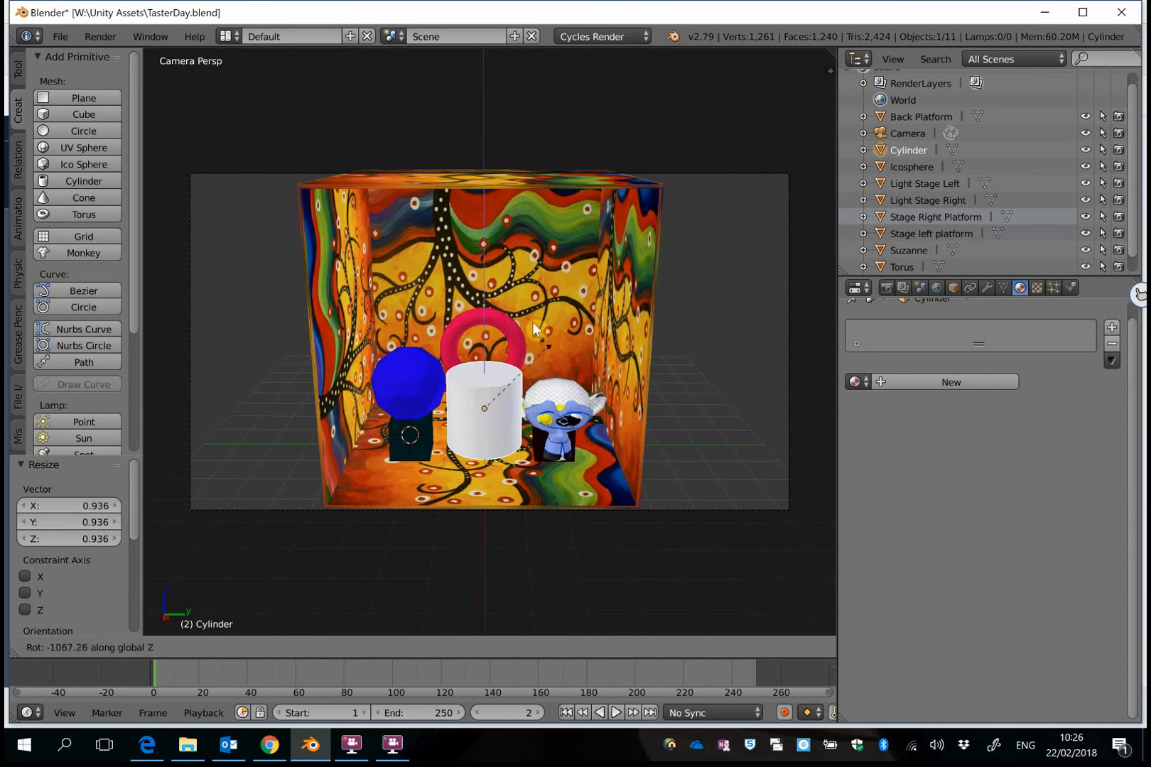
key(x)
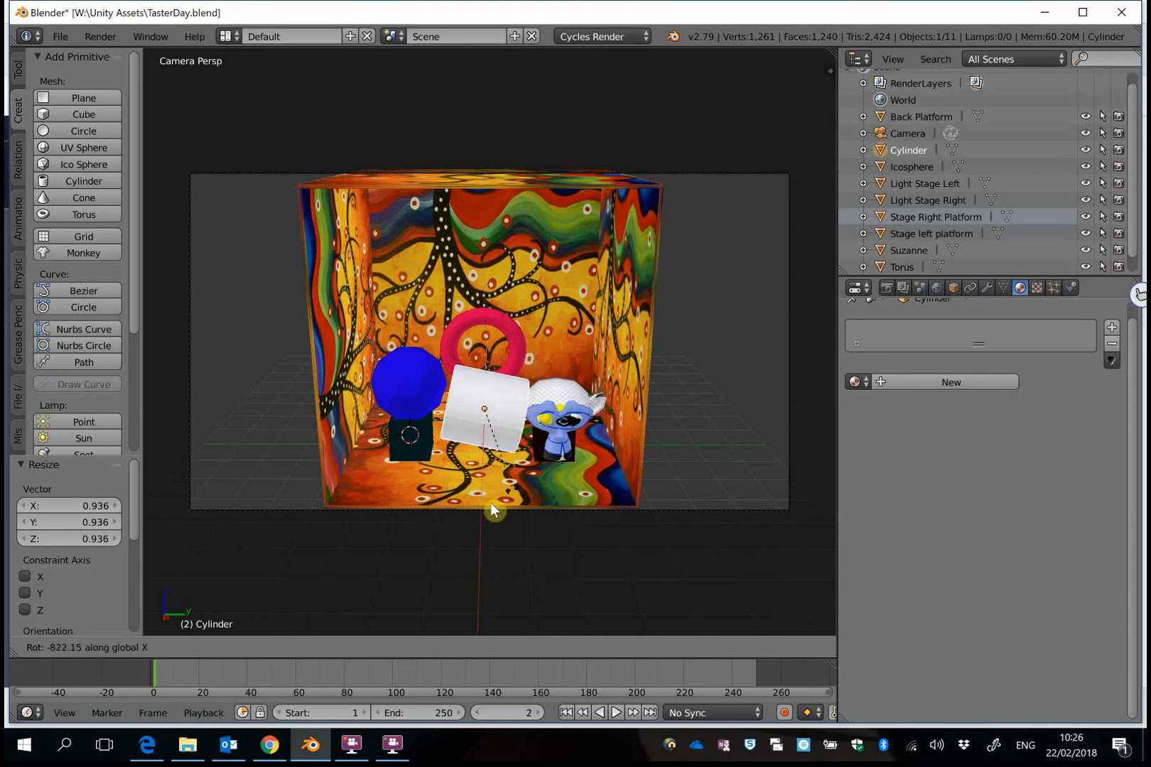
click(508, 510)
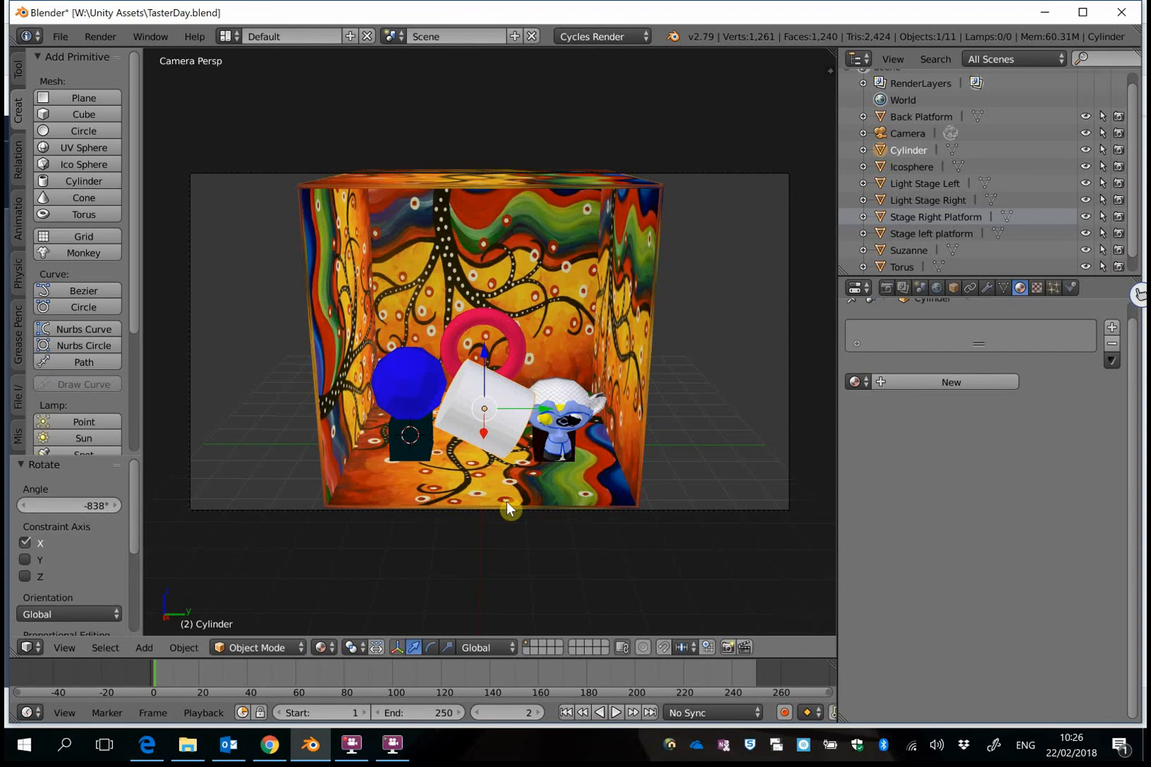
Rotate the Wooden Box about -179° around the global X axis.
right_click(471, 216)
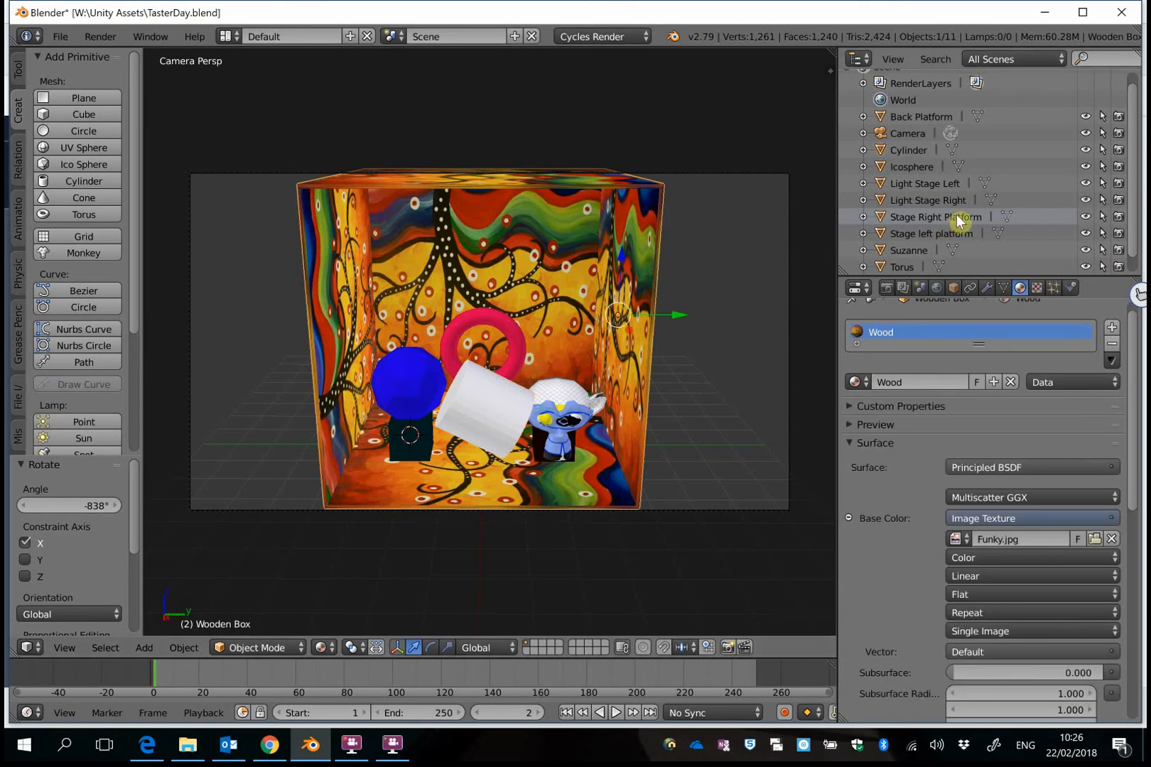
drag(1130, 242, 1131, 267)
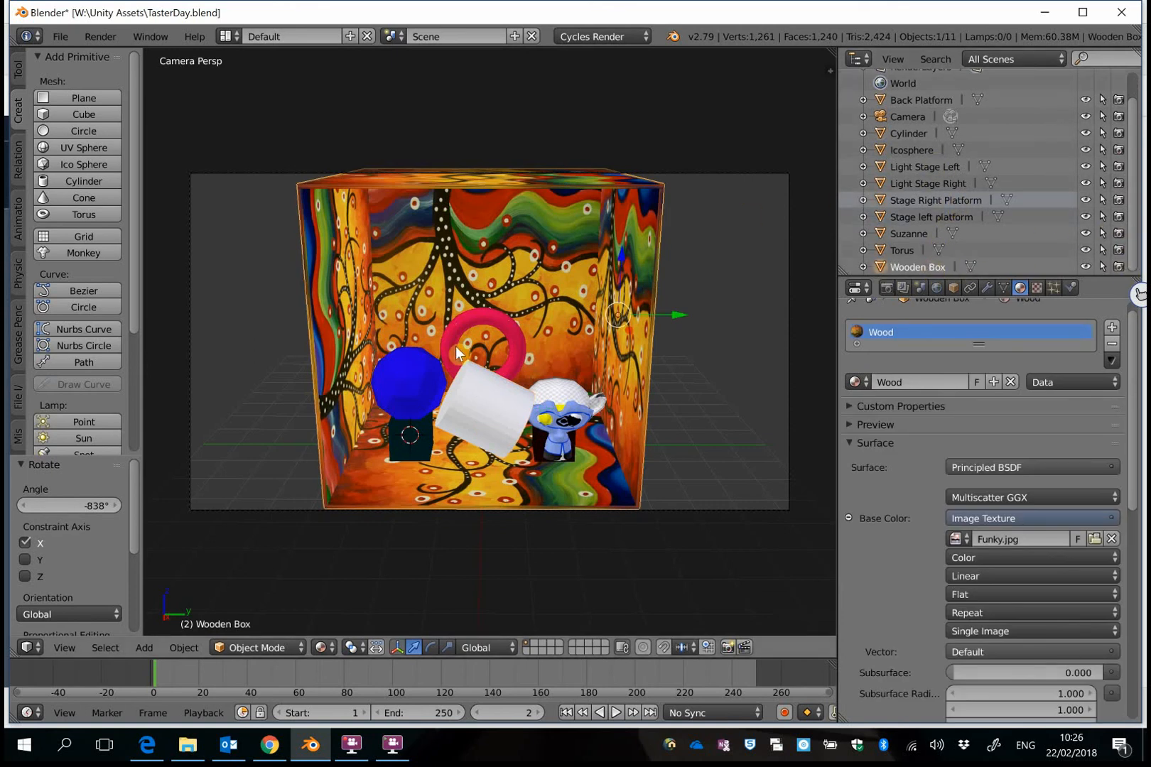
key(r)
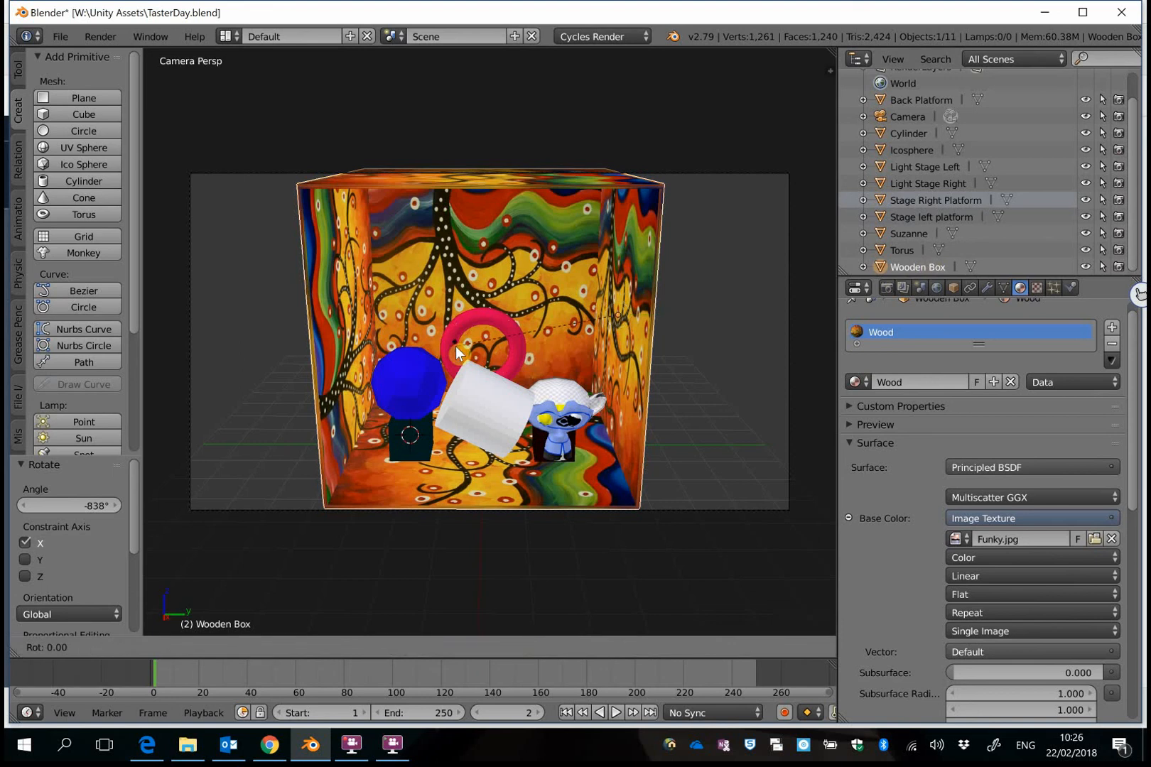
key(x)
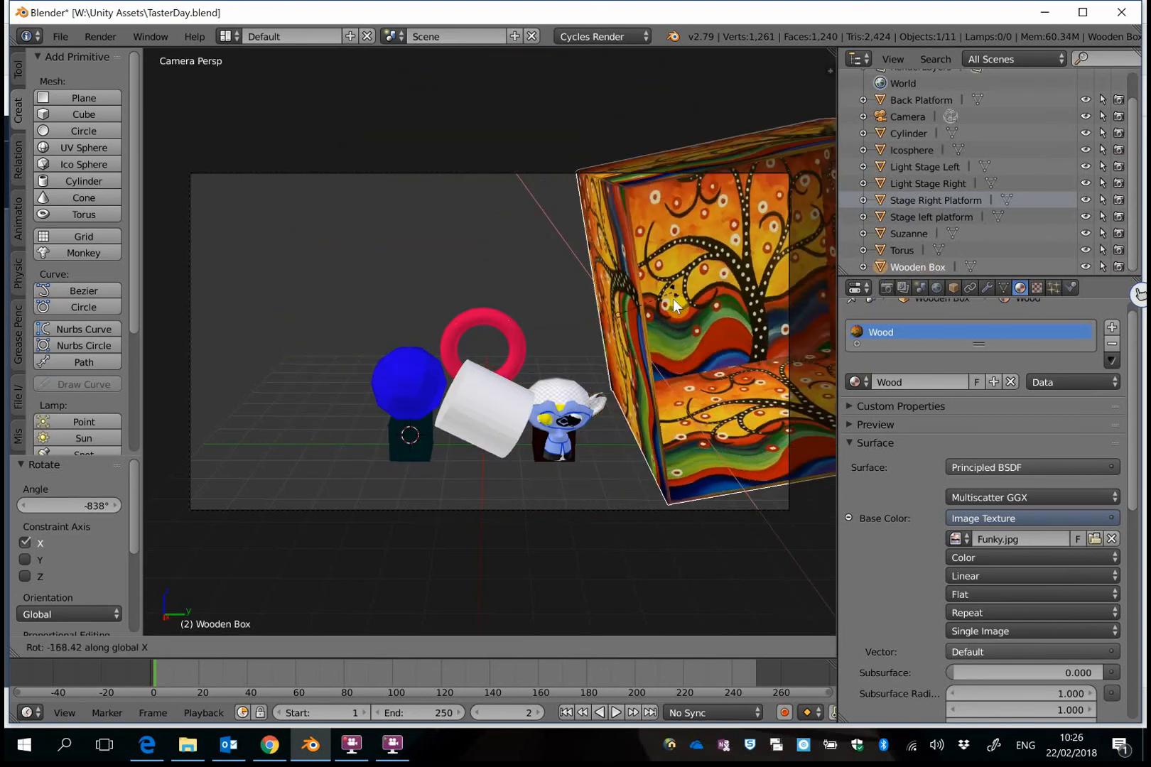
click(669, 303)
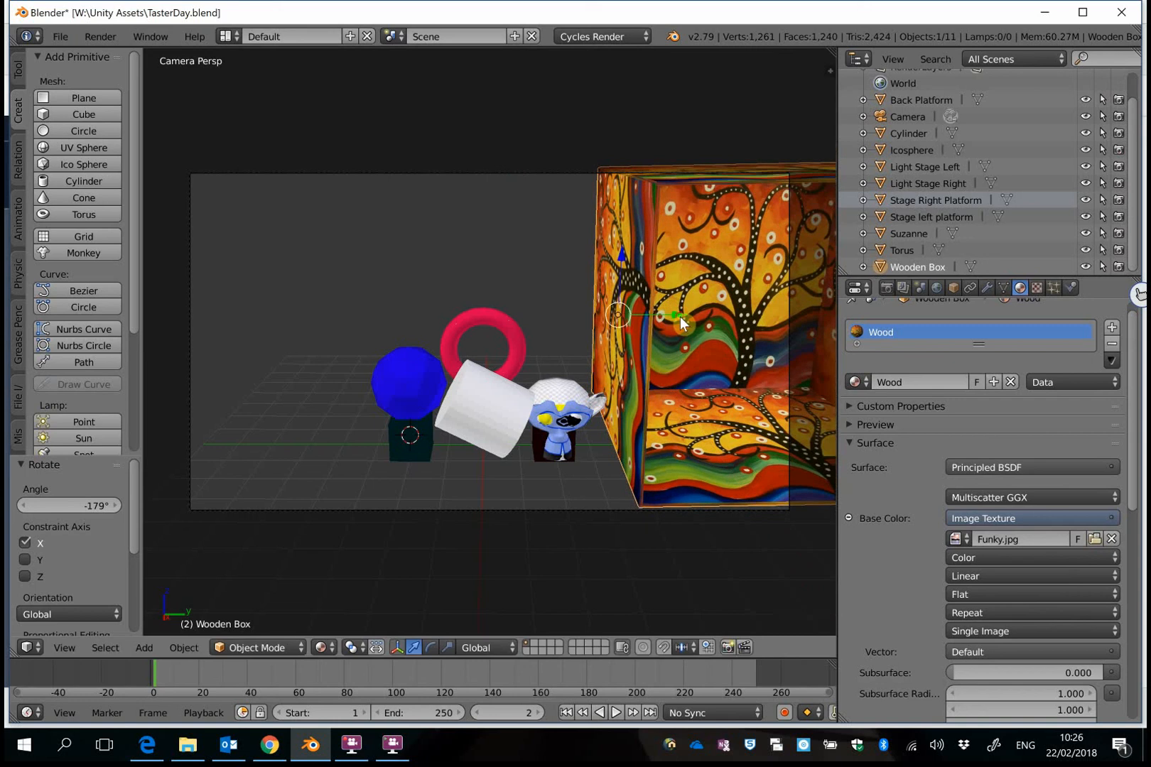
Move the Wooden Box about -6.82 along the global Y axis so it surrounds the objects again.
key(g)
key(x)
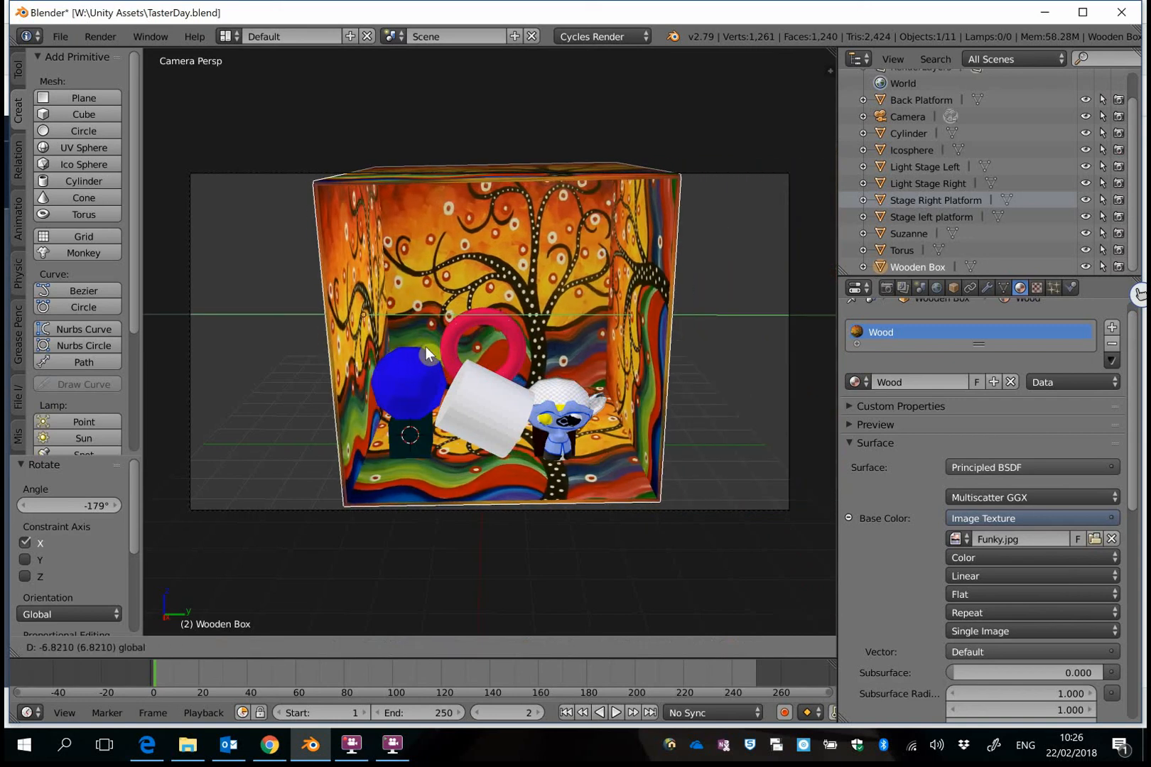
click(426, 347)
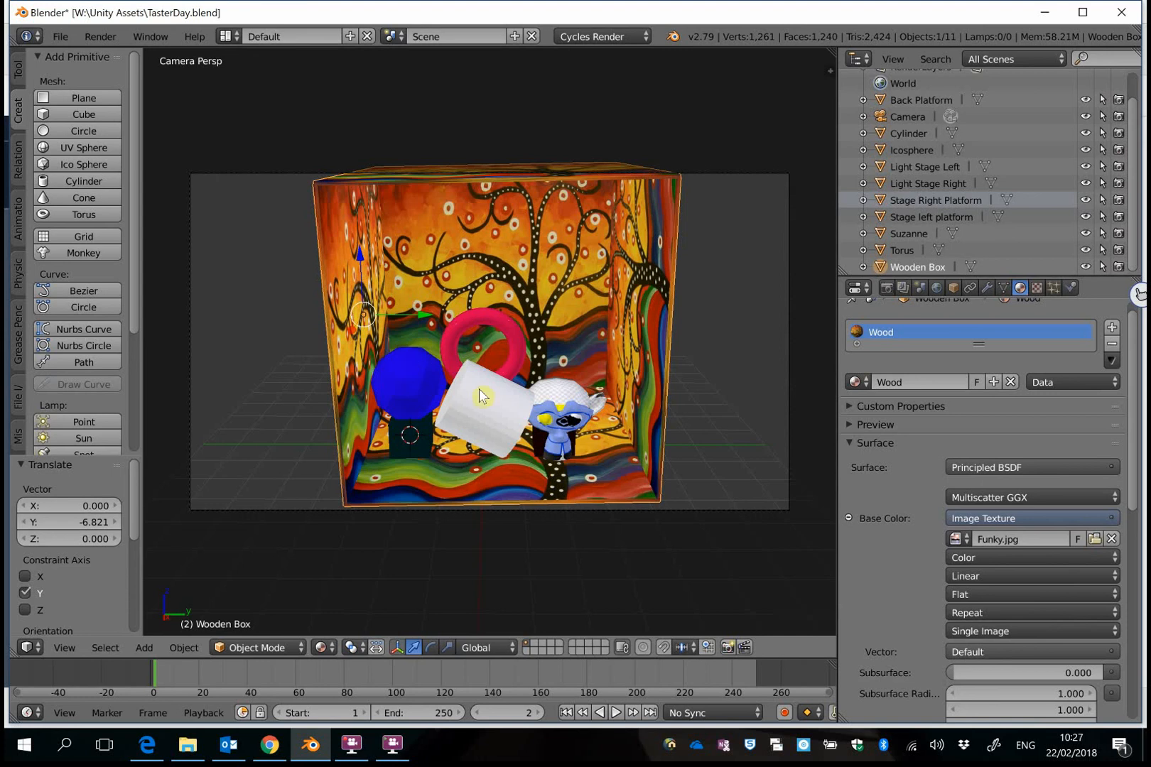
Give the cylinder a new material with a Principled BSDF surface.
right_click(495, 409)
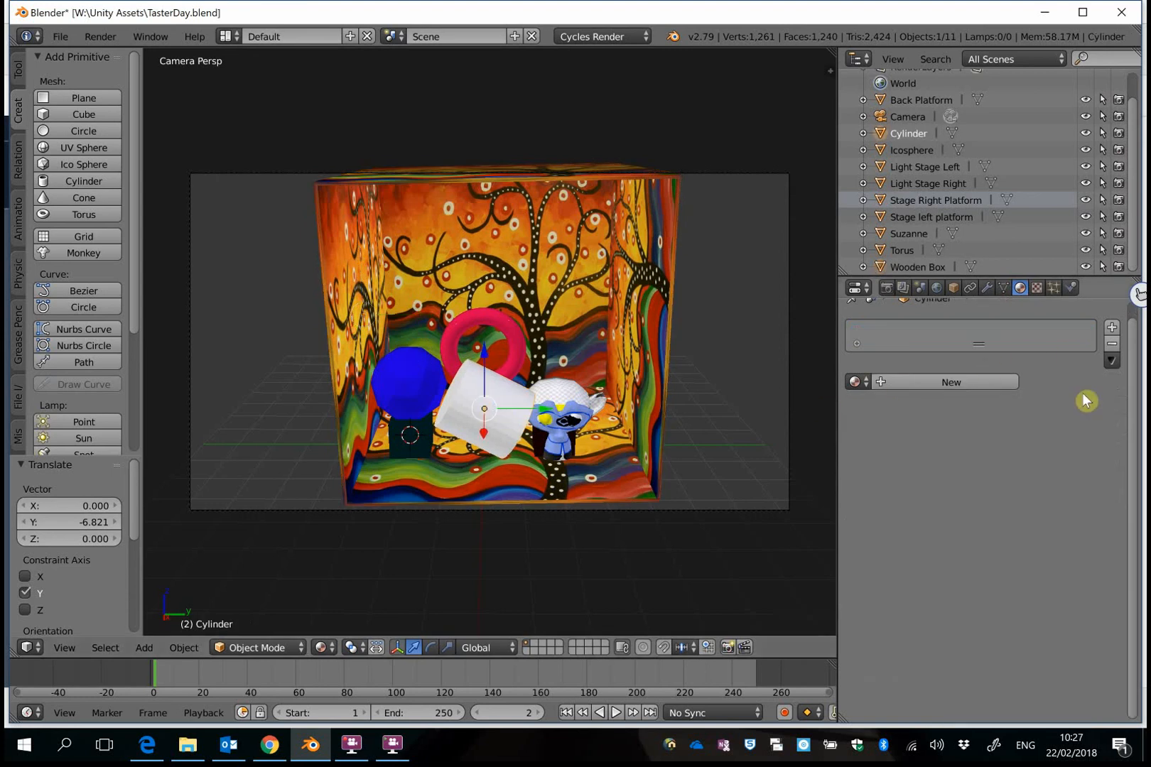
scroll(1030, 426, up, 1)
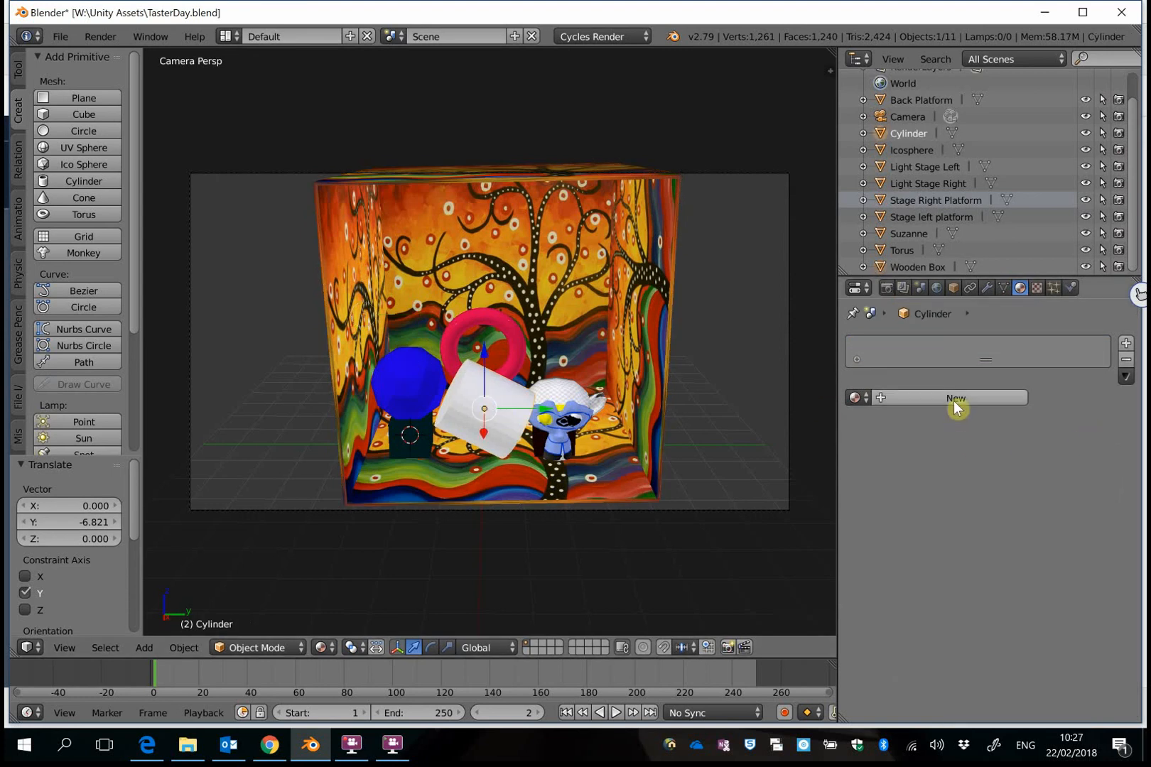
click(955, 402)
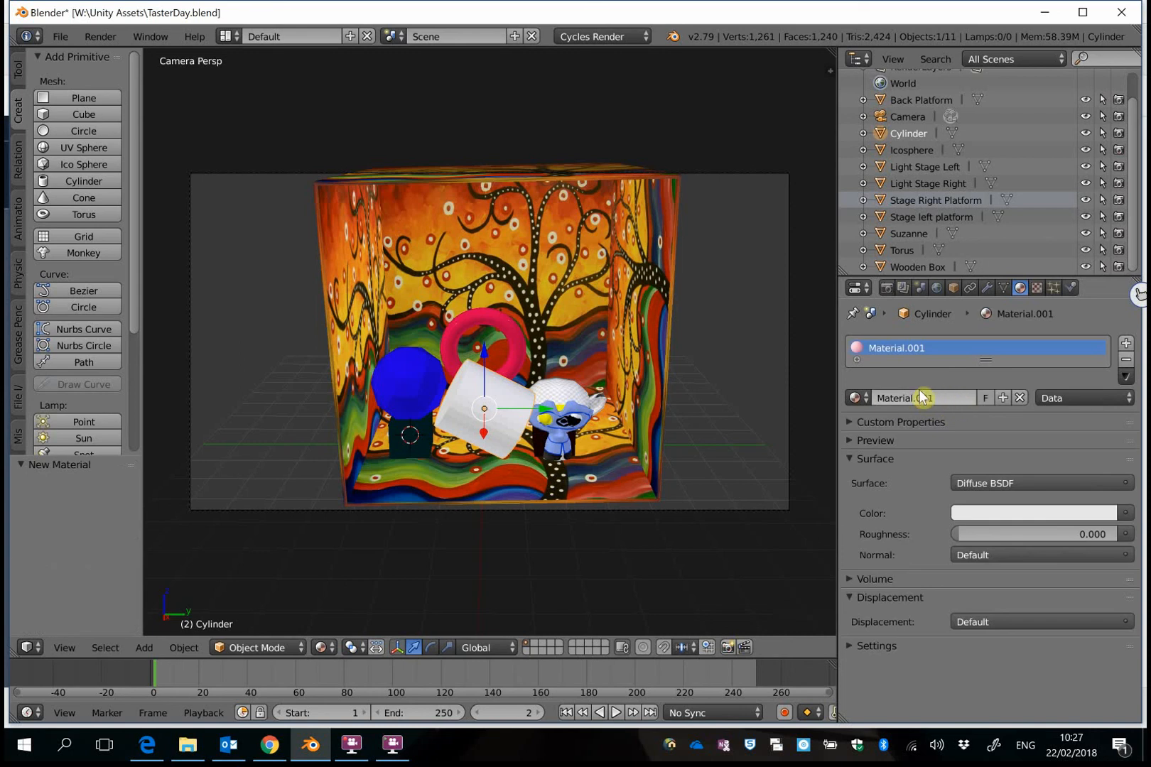
click(997, 484)
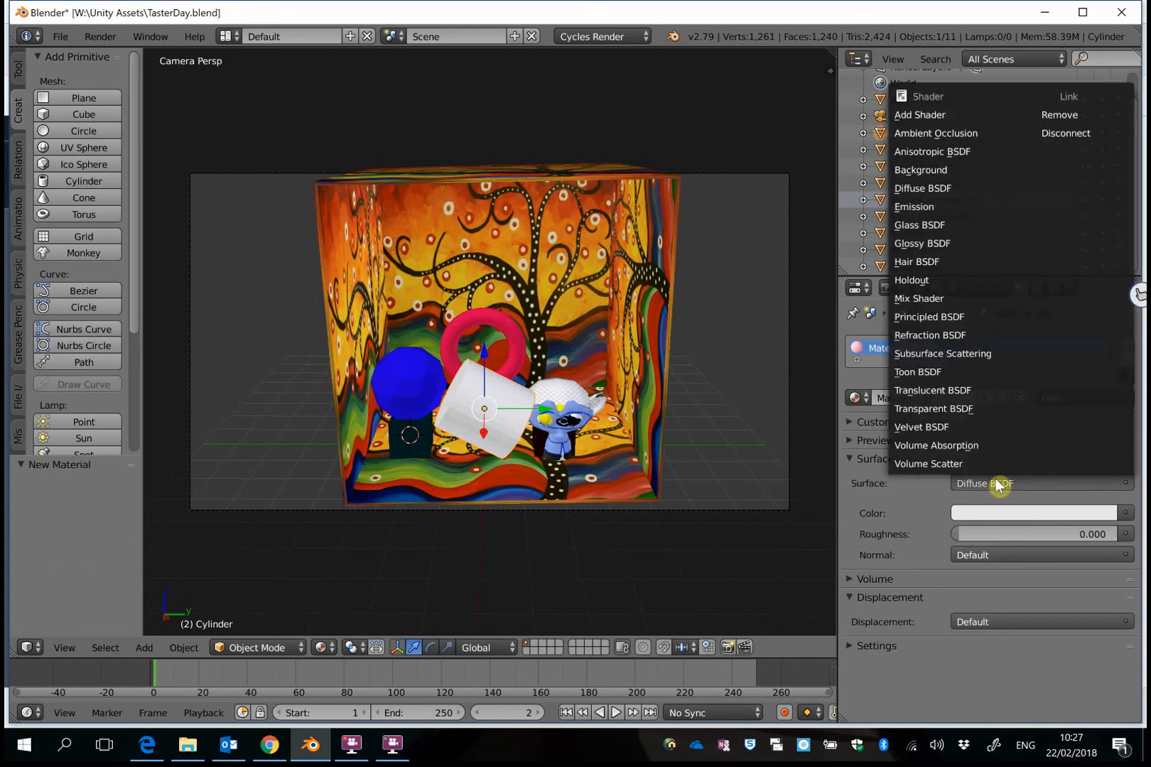
click(946, 317)
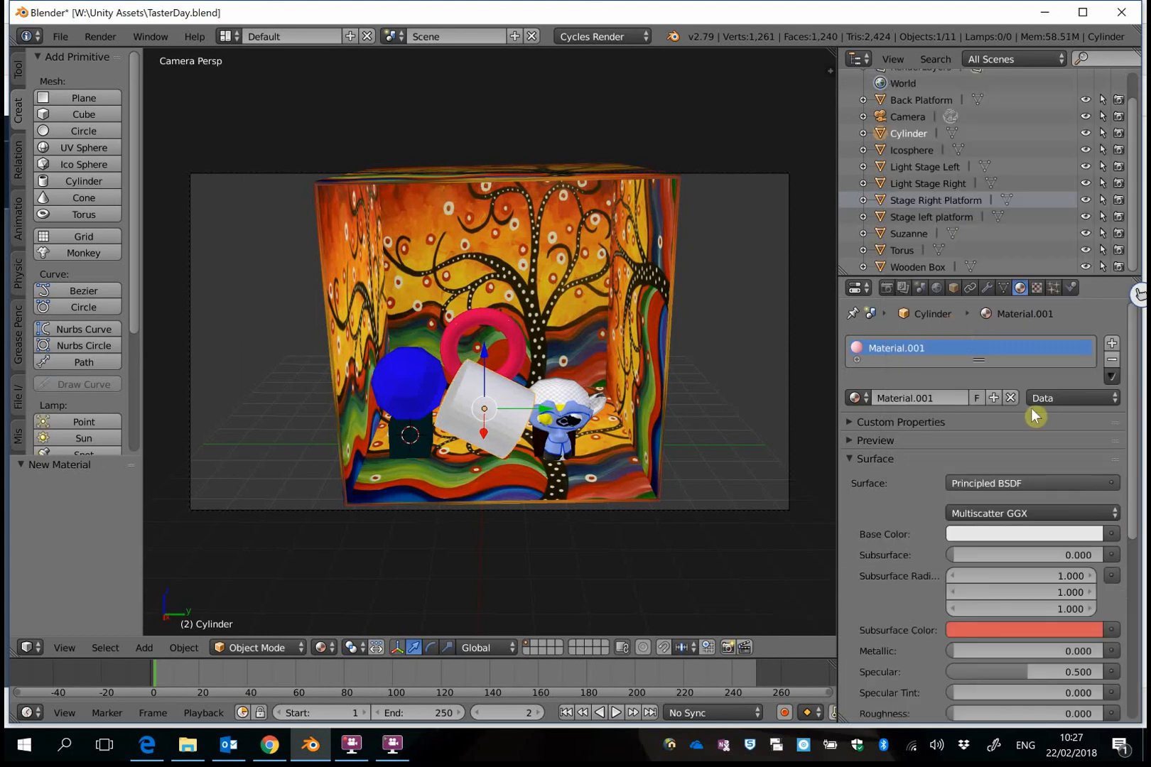
Use an Image Texture for the cylinder material's base color and load wood-texture.jpg from the Unity Assets folder.
click(1111, 534)
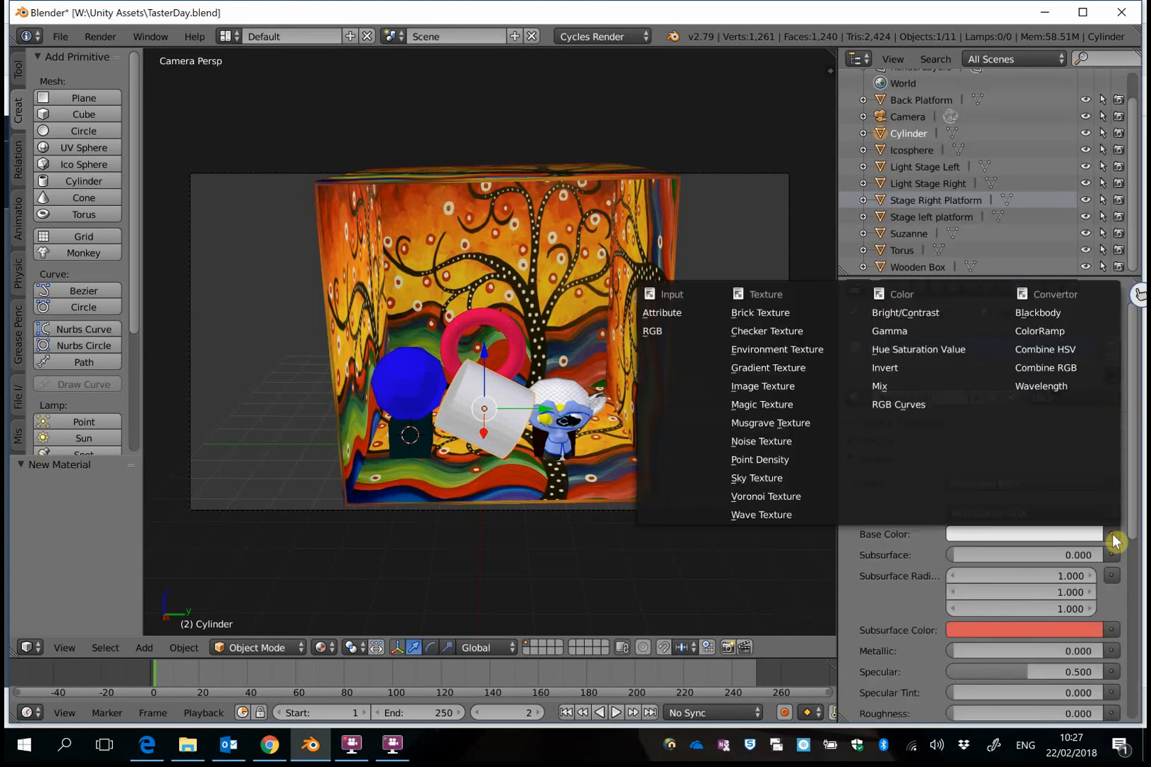
click(780, 385)
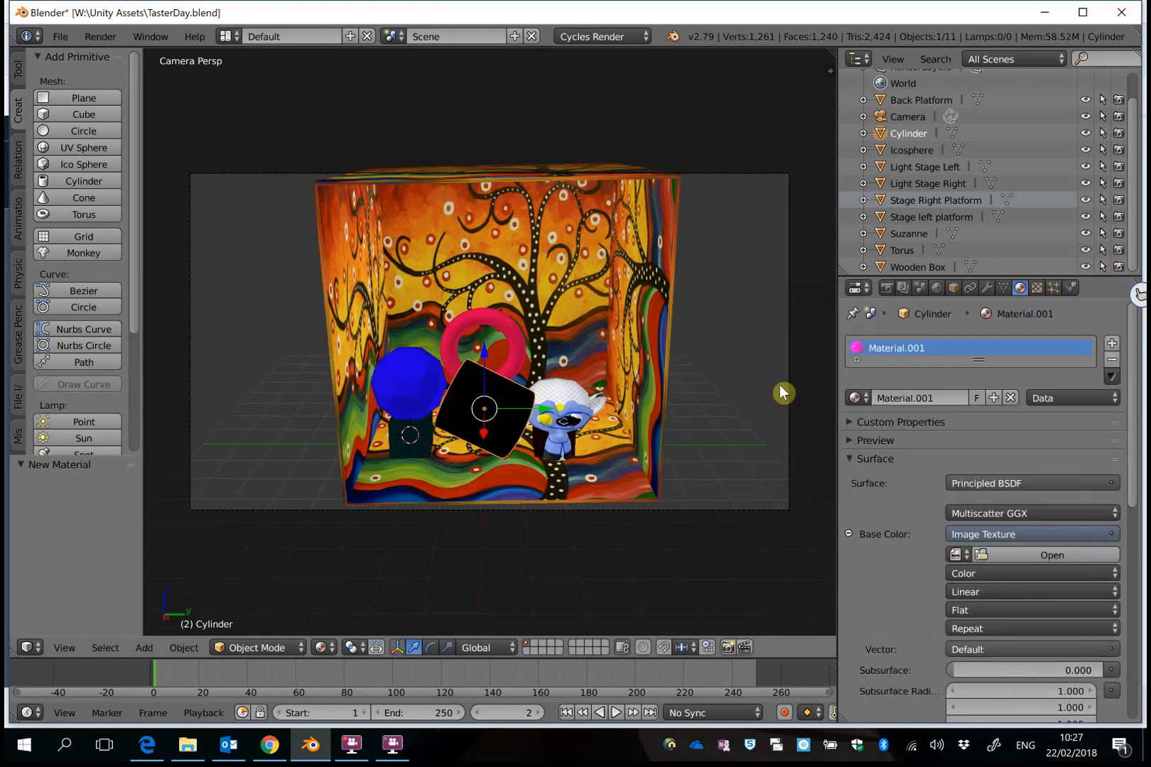
click(1012, 556)
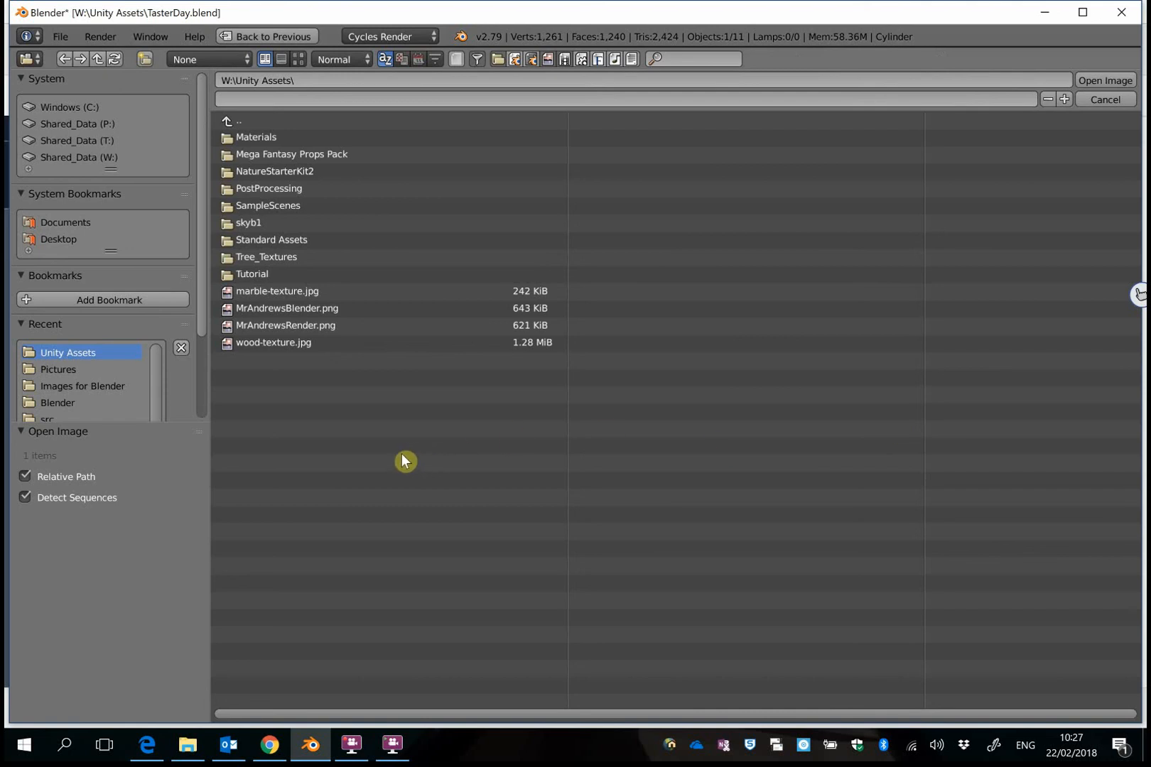
click(288, 342)
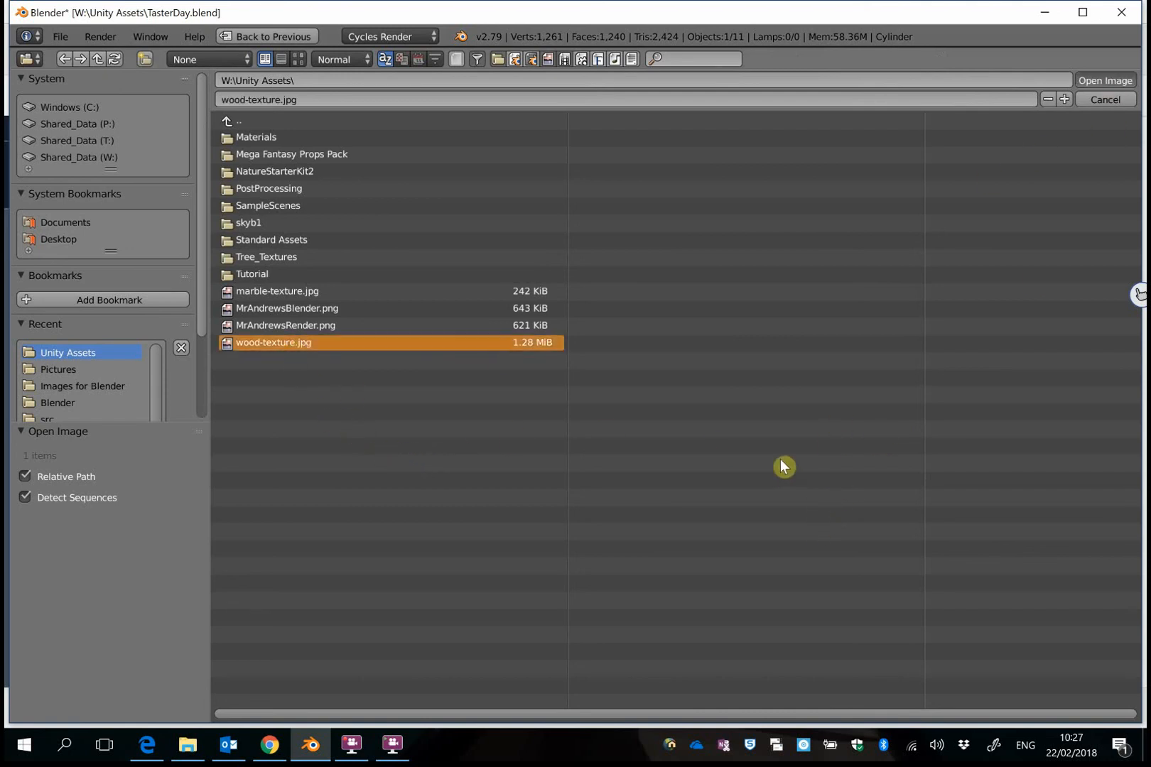
key(Return)
UV-unwrap the whole cylinder mesh with the standard Unwrap method, return to Object Mode and inspect the wood grain up close.
scroll(465, 474, up, 4)
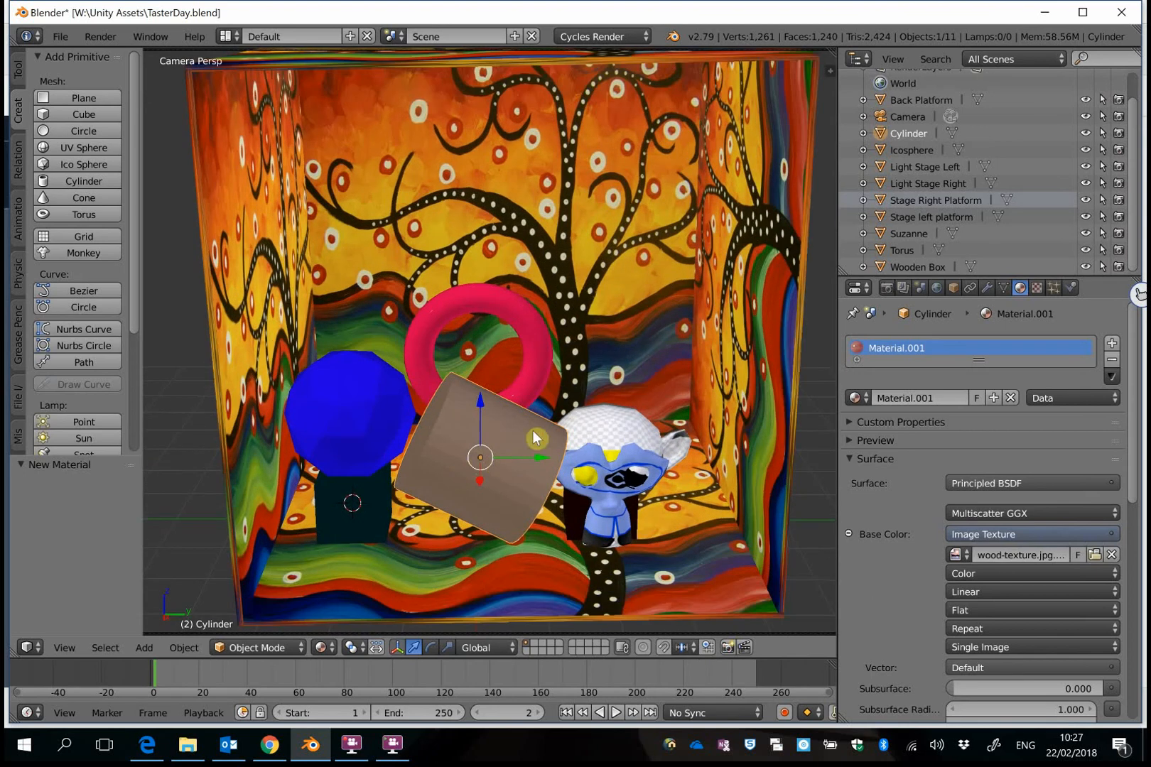
scroll(558, 427, down, 4)
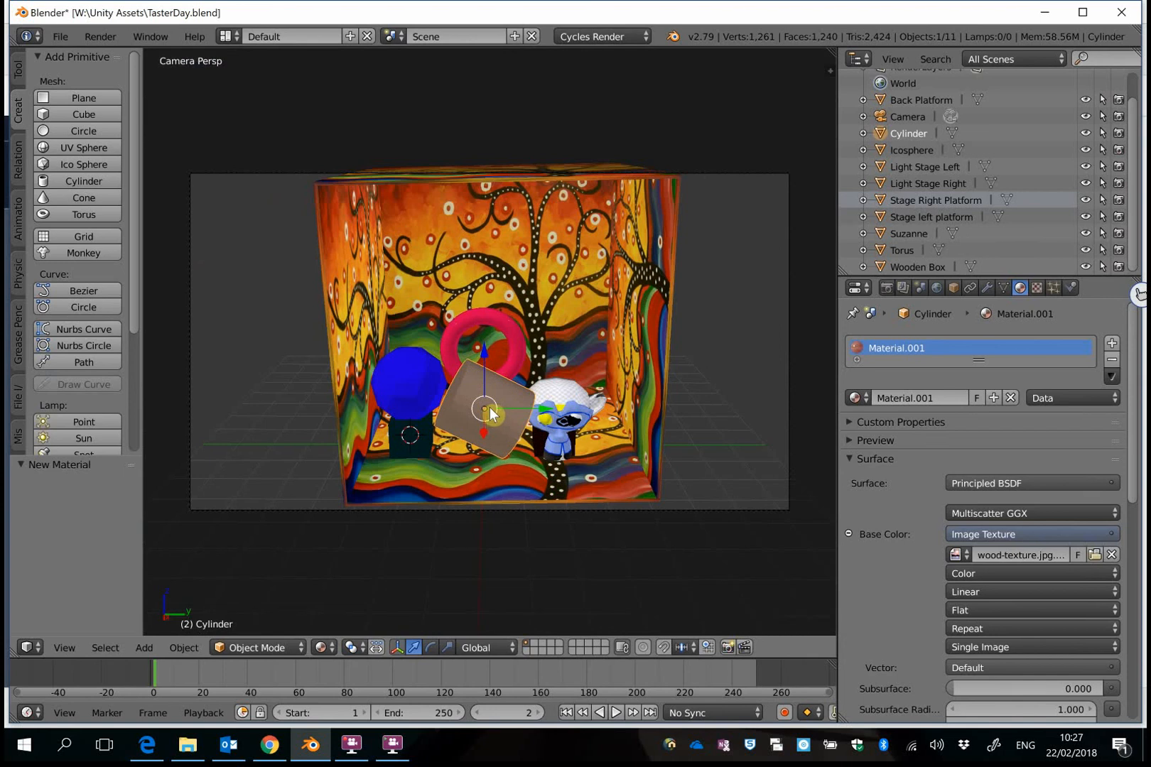
key(Tab)
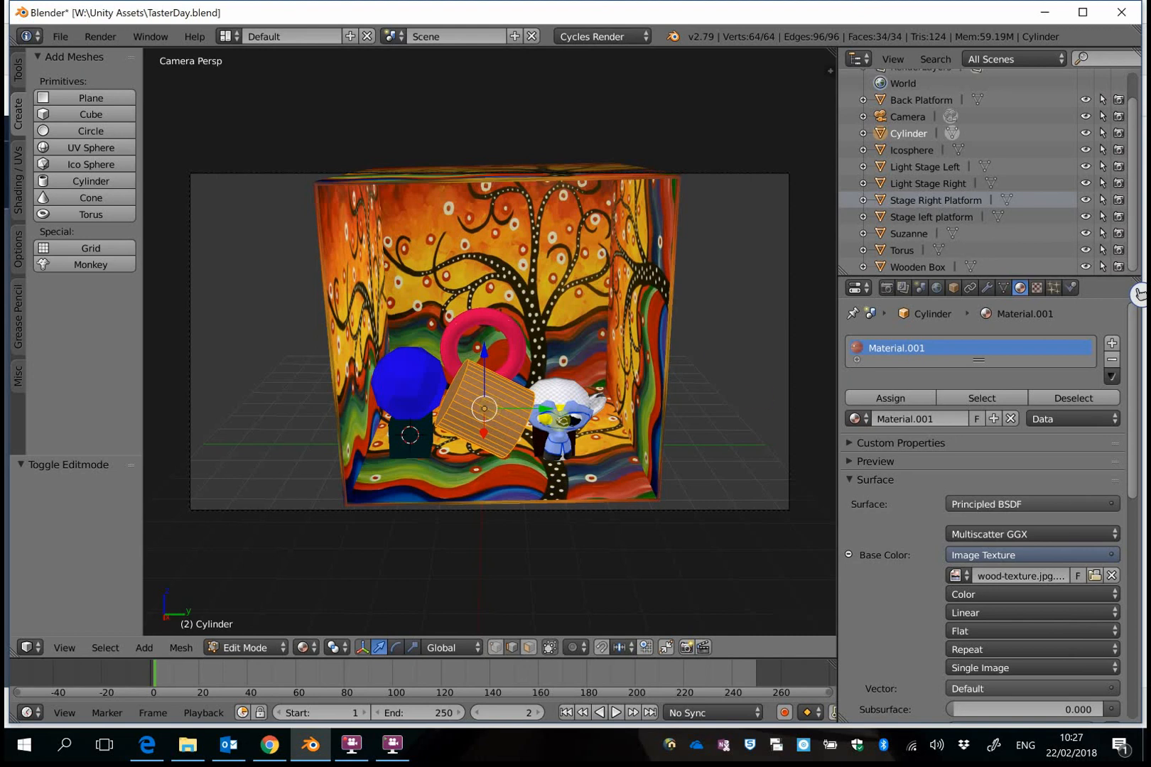
key(u)
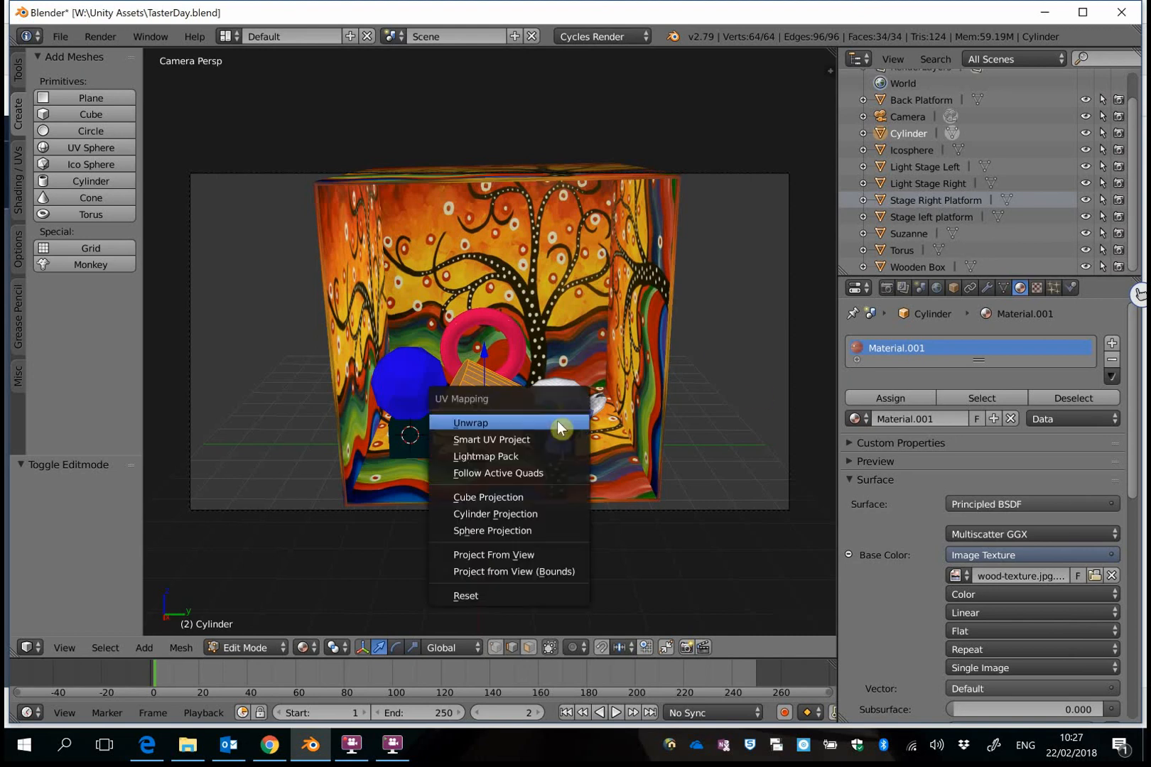
click(509, 423)
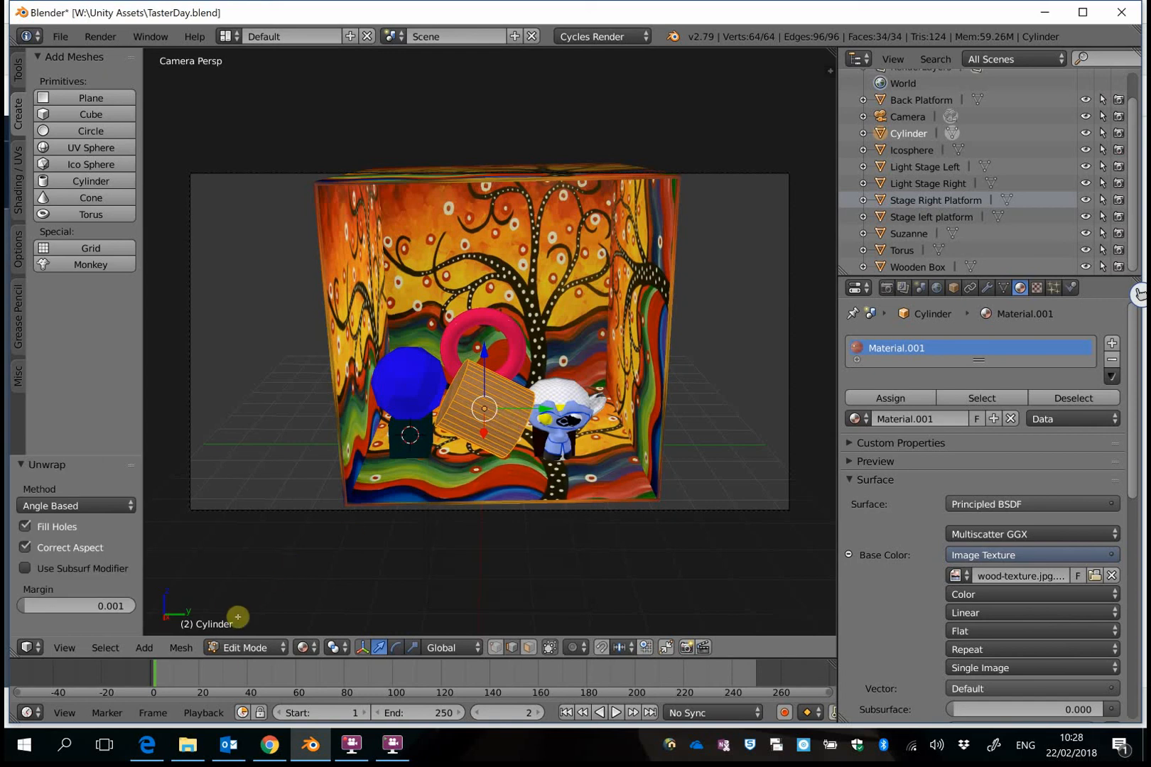
key(Tab)
scroll(484, 511, up, 2)
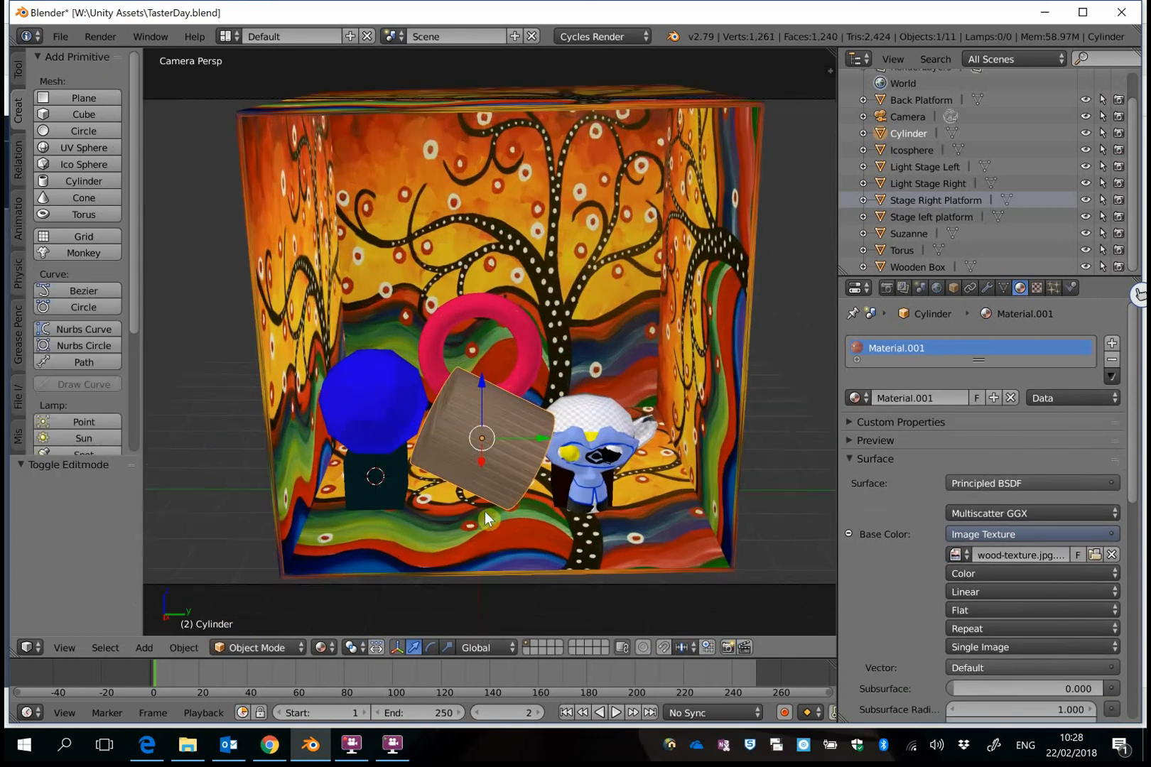
scroll(484, 512, up, 5)
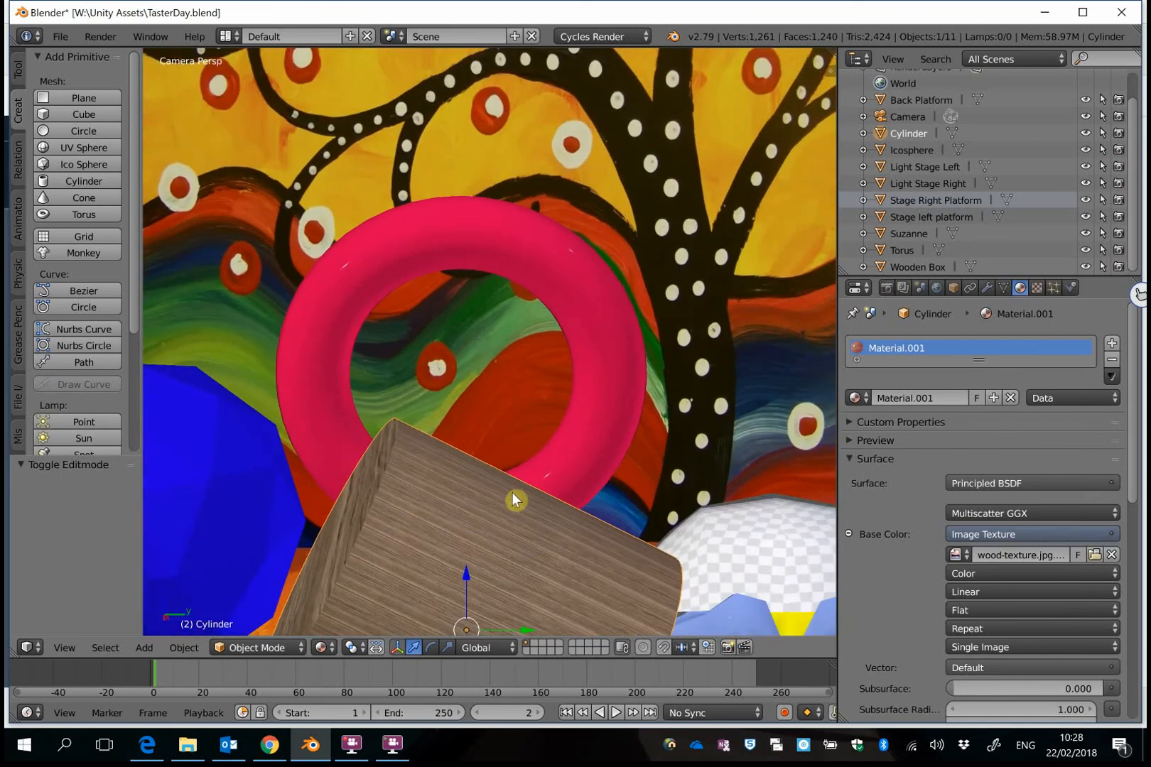
View the whole stage scene and check the materials of the Icosphere, Light Stage Left, Stage Right Platform and Suzanne in turn.
key(Home)
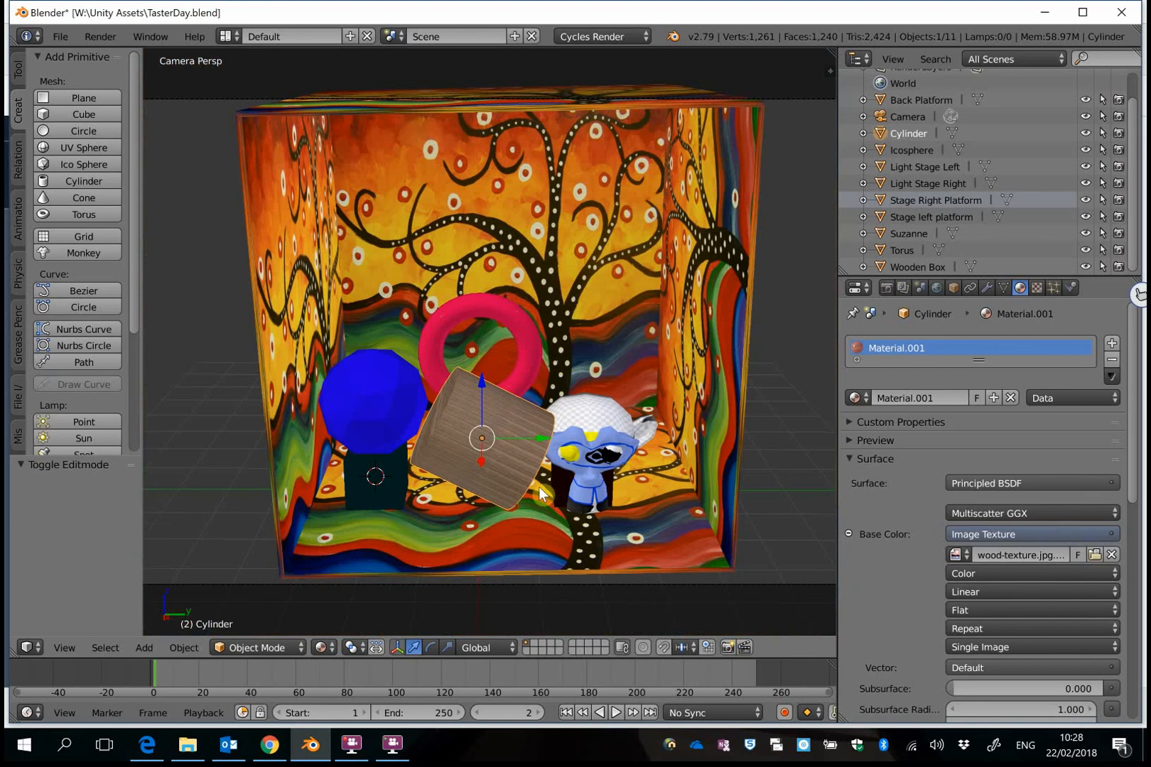
scroll(540, 491, down, 2)
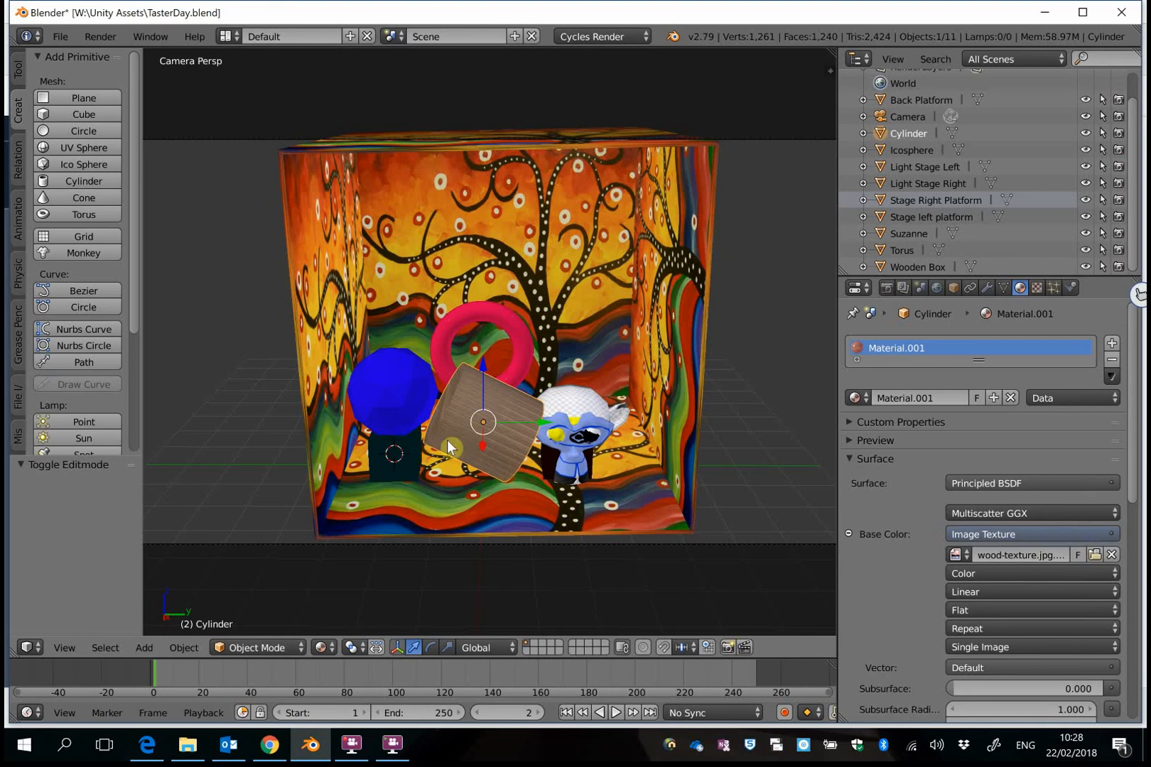
click(901, 151)
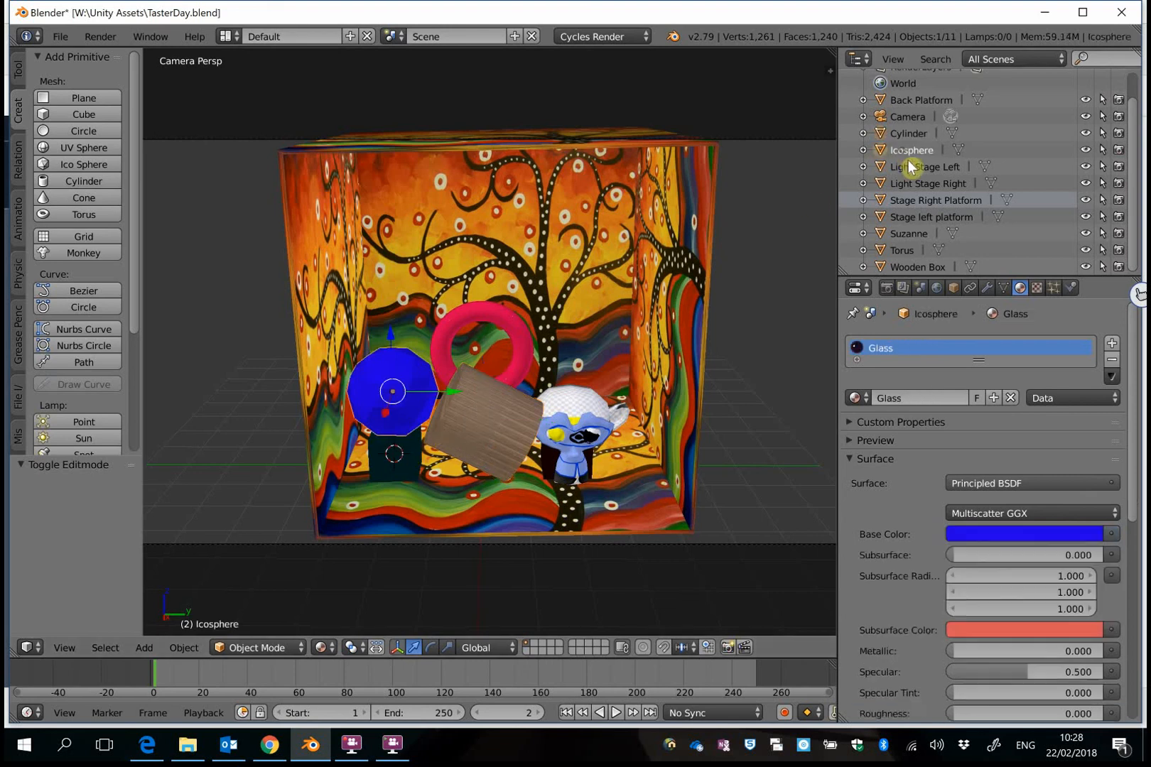
click(913, 166)
click(919, 201)
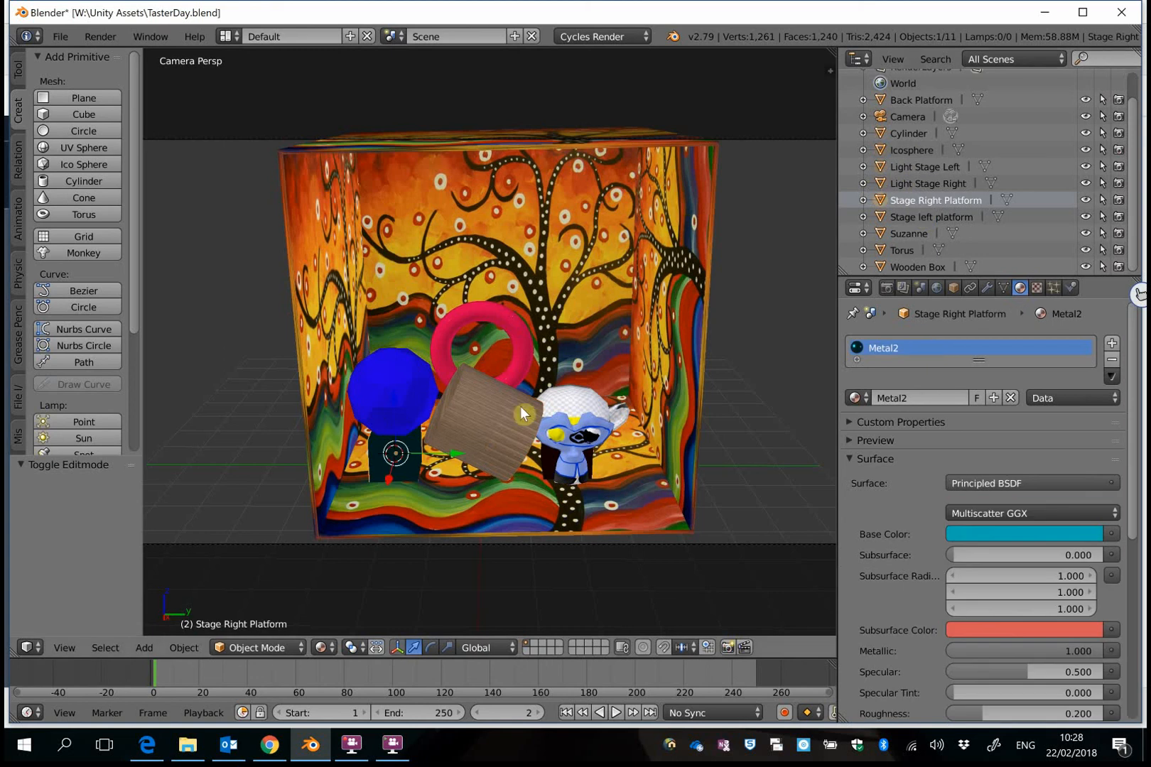
right_click(577, 430)
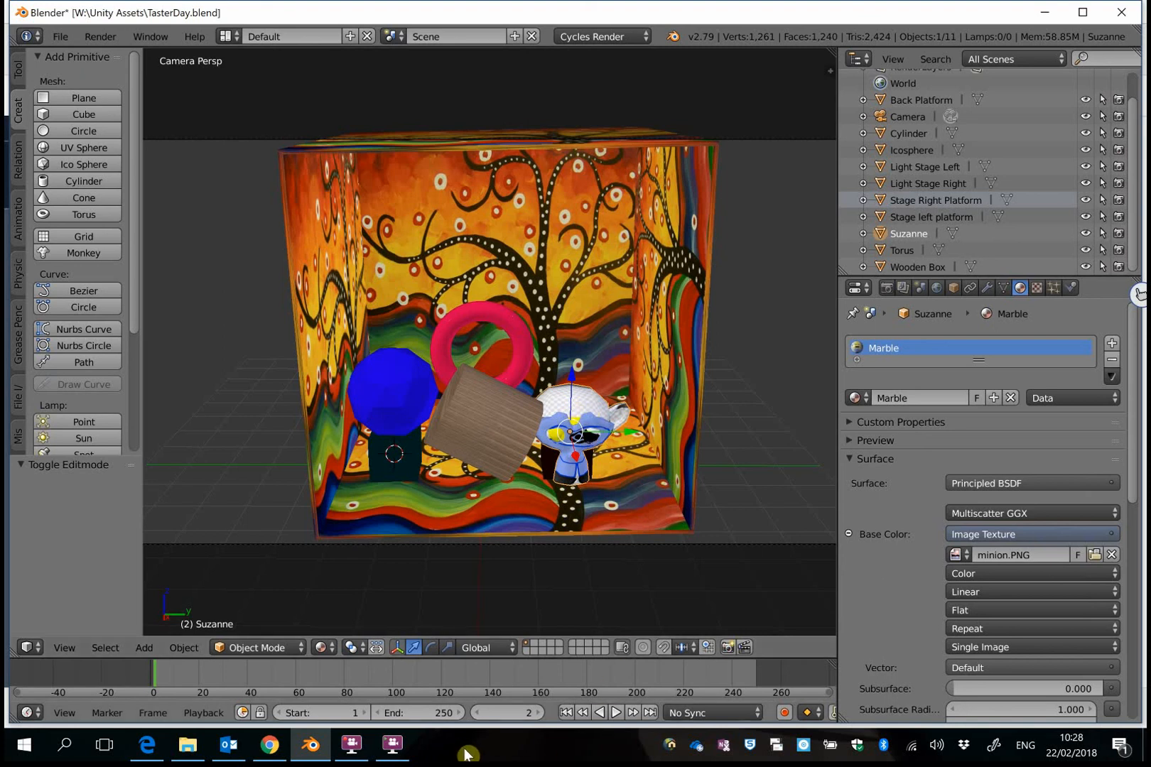
click(351, 744)
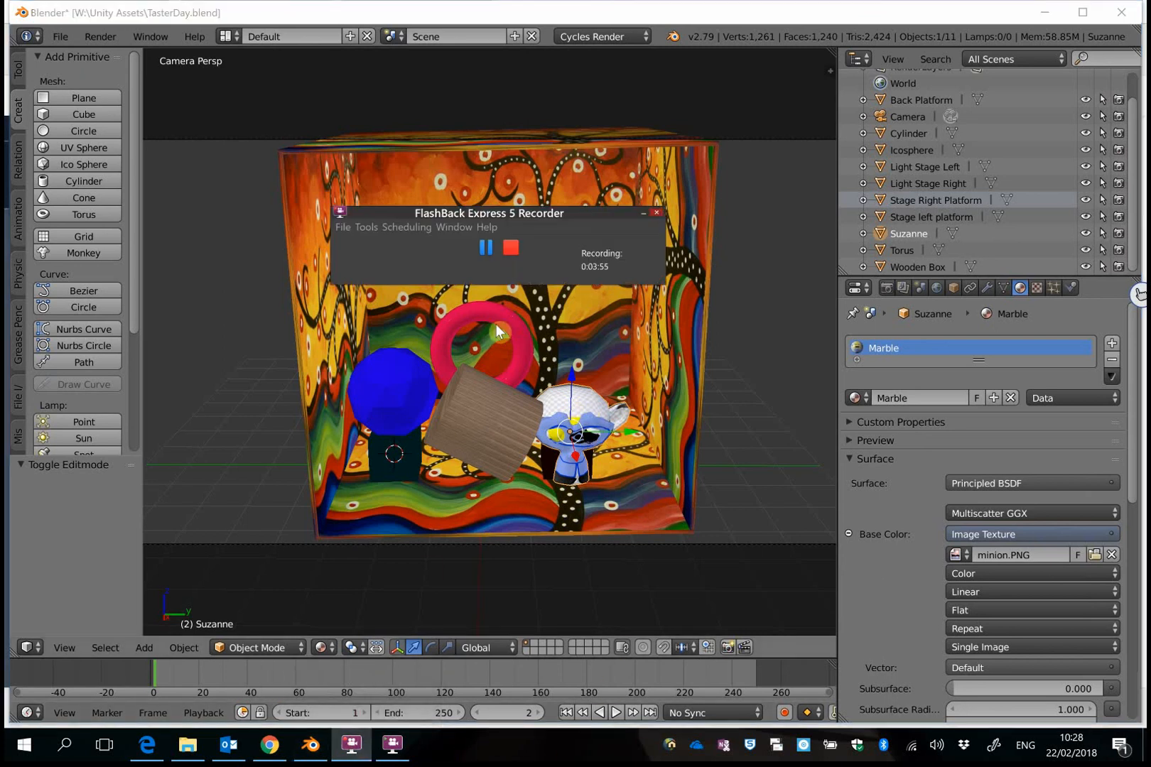